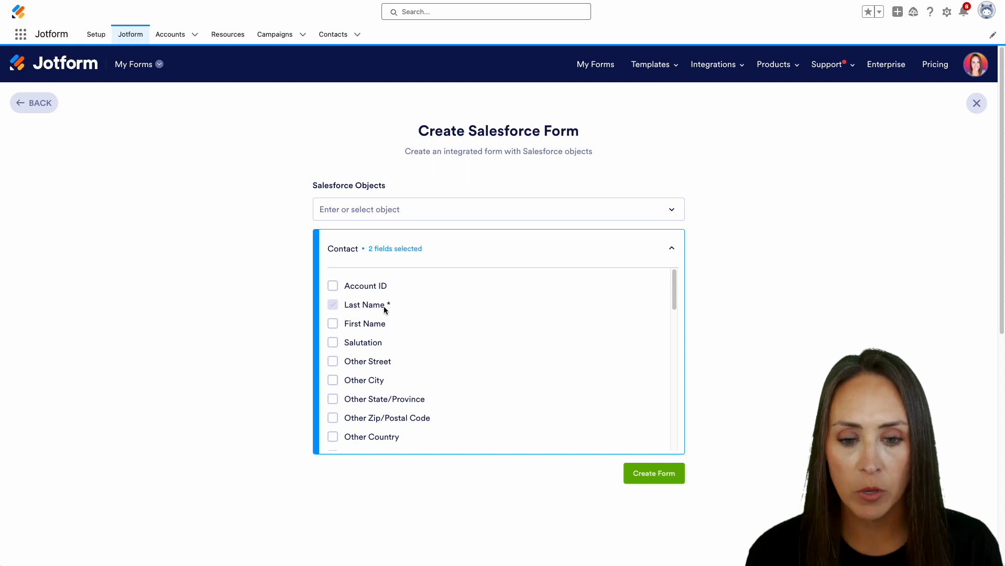
# Step: Select First Name, Mailing Street, Mailing City and Mailing Zip/Postal Code from the Contact fields
pyautogui.click(333, 324)
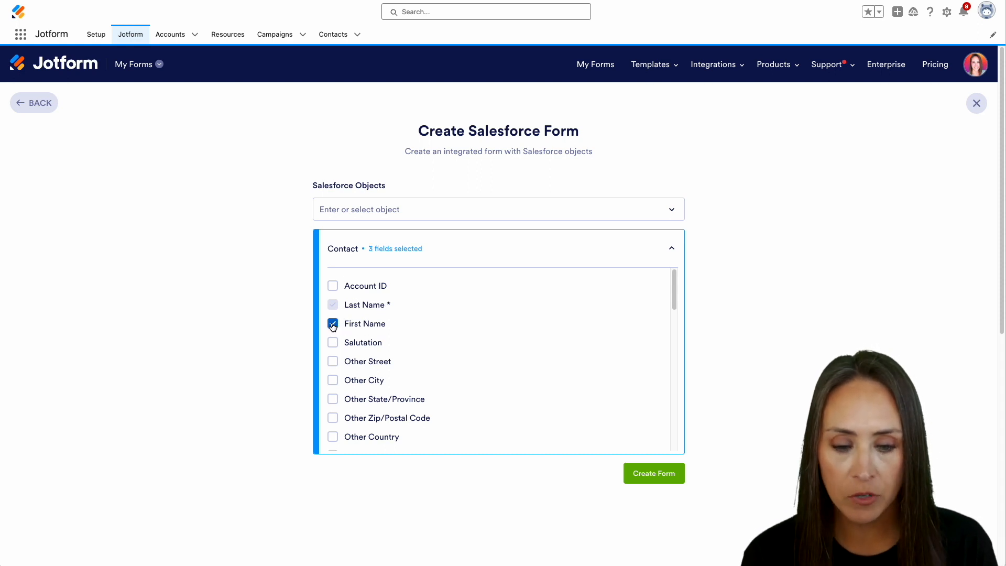
pyautogui.scroll(-3, 467, 378)
pyautogui.scroll(-1, 467, 376)
pyautogui.click(333, 357)
pyautogui.click(333, 376)
pyautogui.click(334, 412)
# Step: Add Phone and Email to the selection and create the form
pyautogui.scroll(-3, 487, 395)
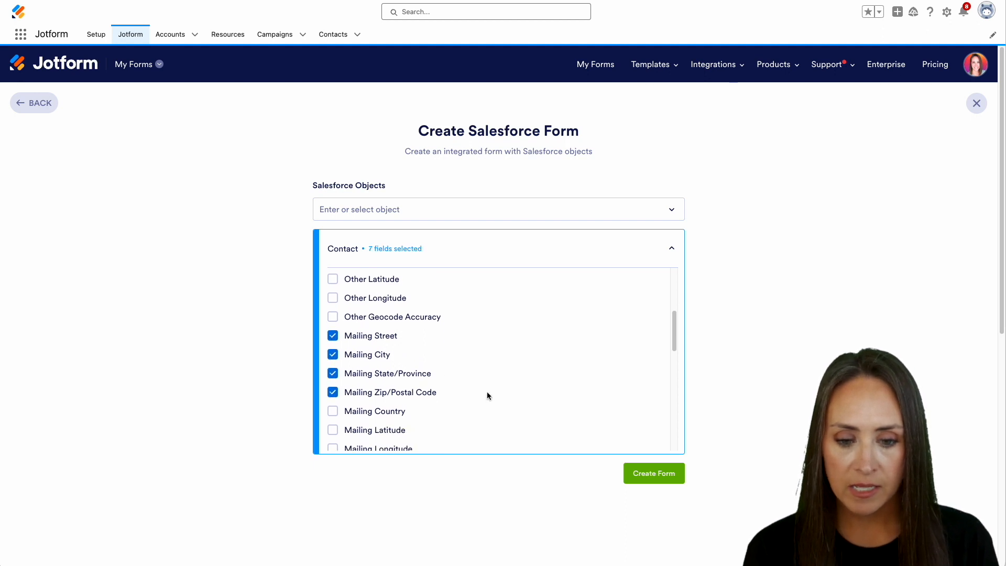
pyautogui.scroll(-2, 487, 395)
pyautogui.click(334, 338)
pyautogui.scroll(-5, 436, 367)
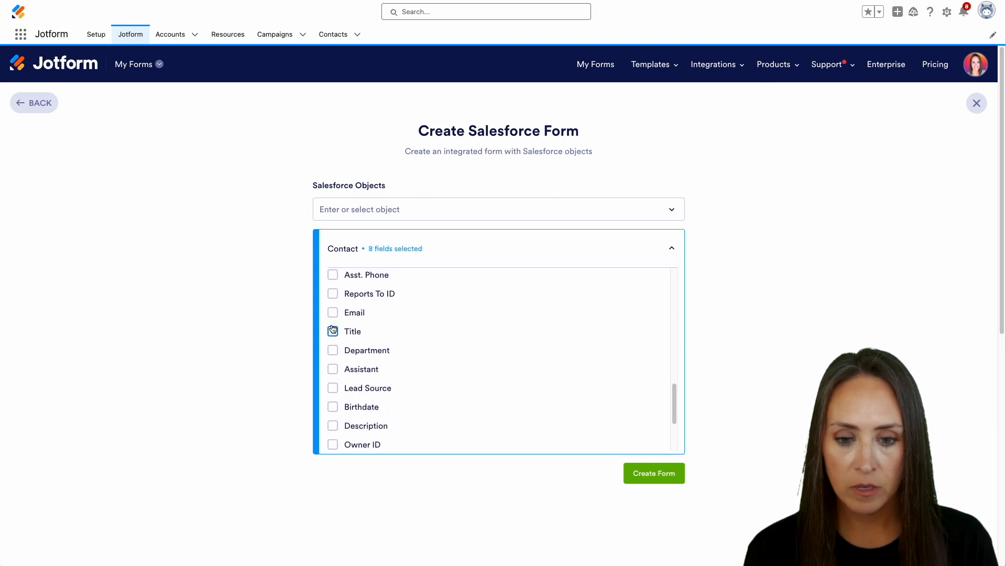
pyautogui.click(333, 312)
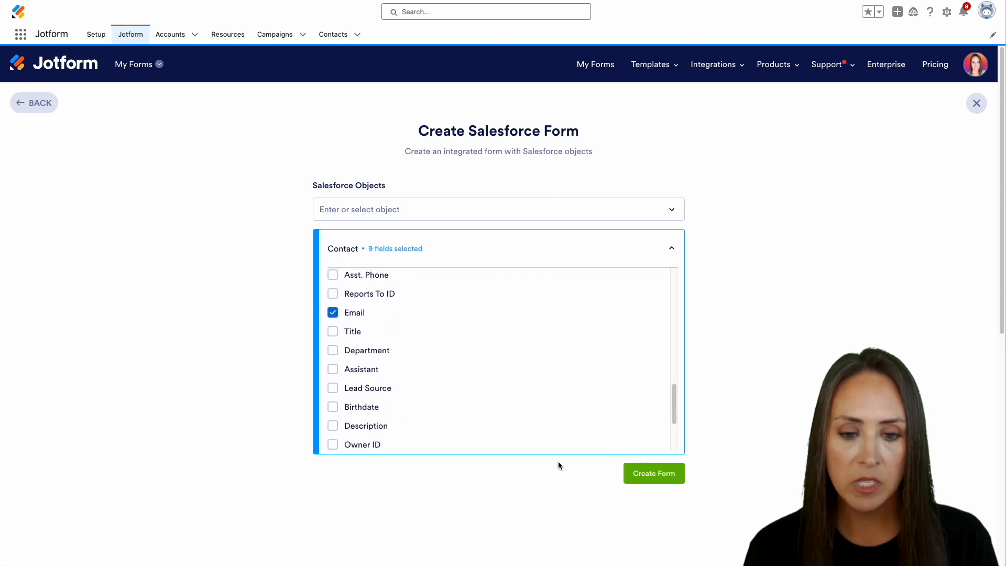
pyautogui.click(659, 473)
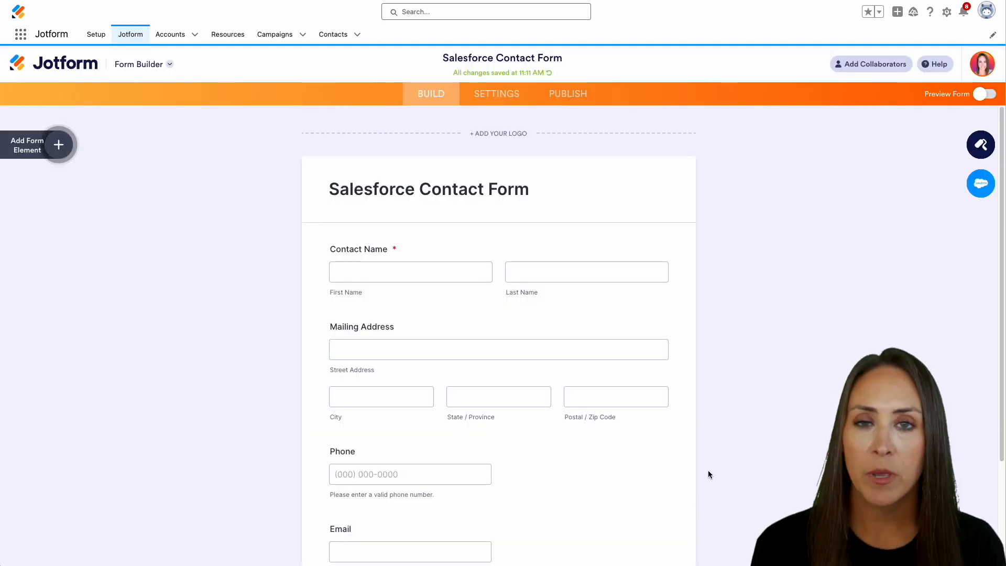
# Step: Begin setting up Salesforce Prefill from the form's Publish > Prefill options
pyautogui.click(581, 95)
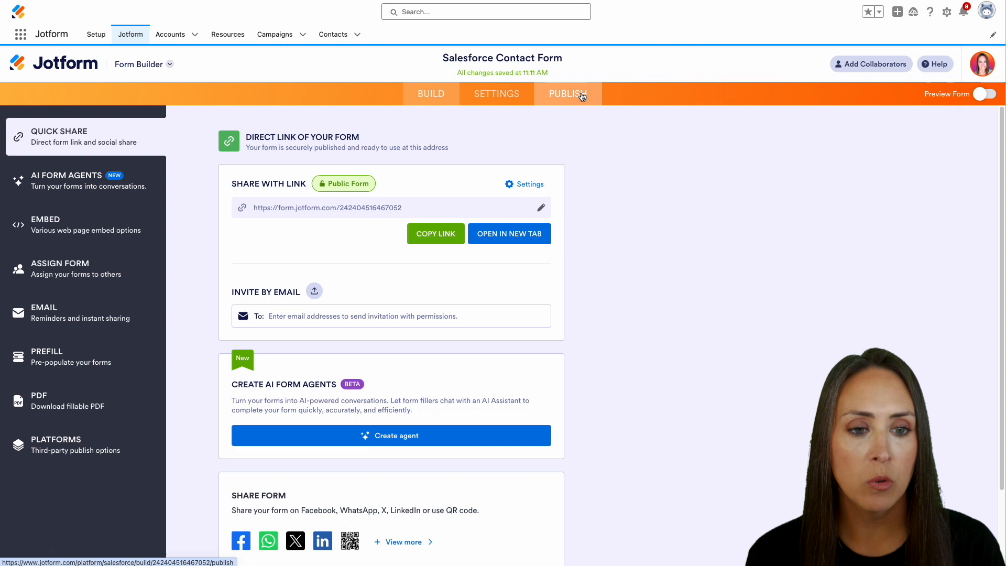
pyautogui.click(87, 361)
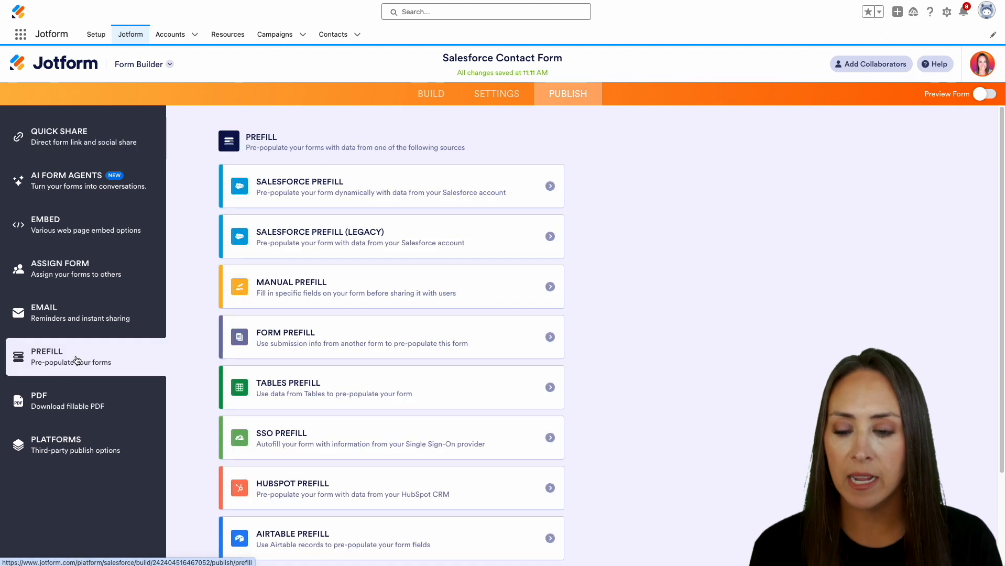
pyautogui.click(462, 187)
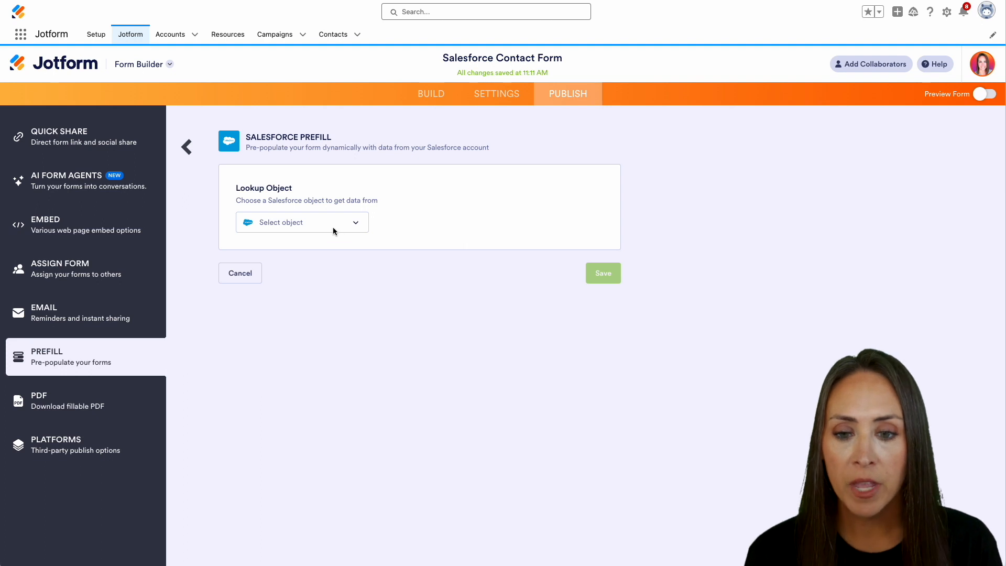
# Step: Choose Contact as the Salesforce lookup object
pyautogui.click(319, 223)
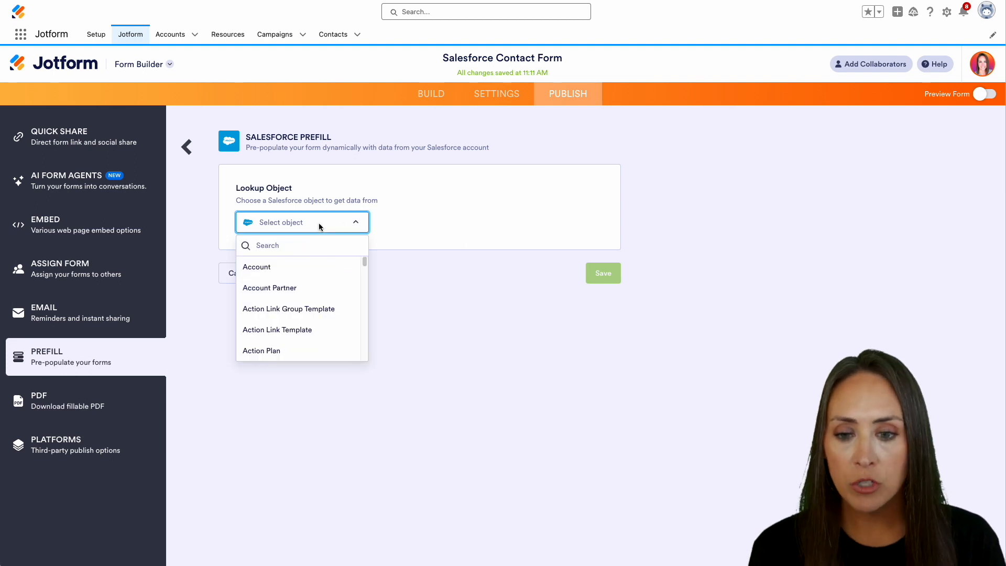
pyautogui.write('cont')
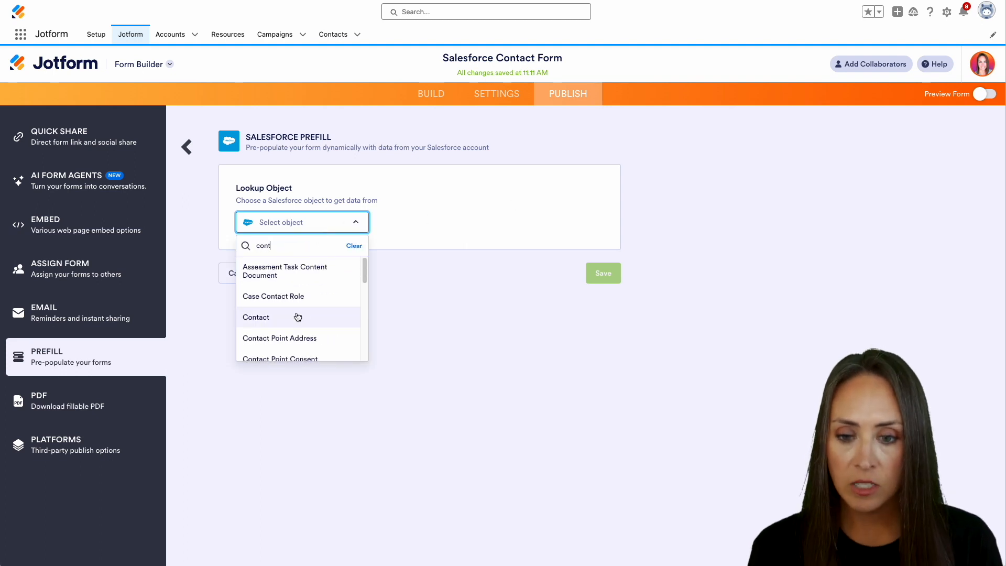
pyautogui.click(297, 317)
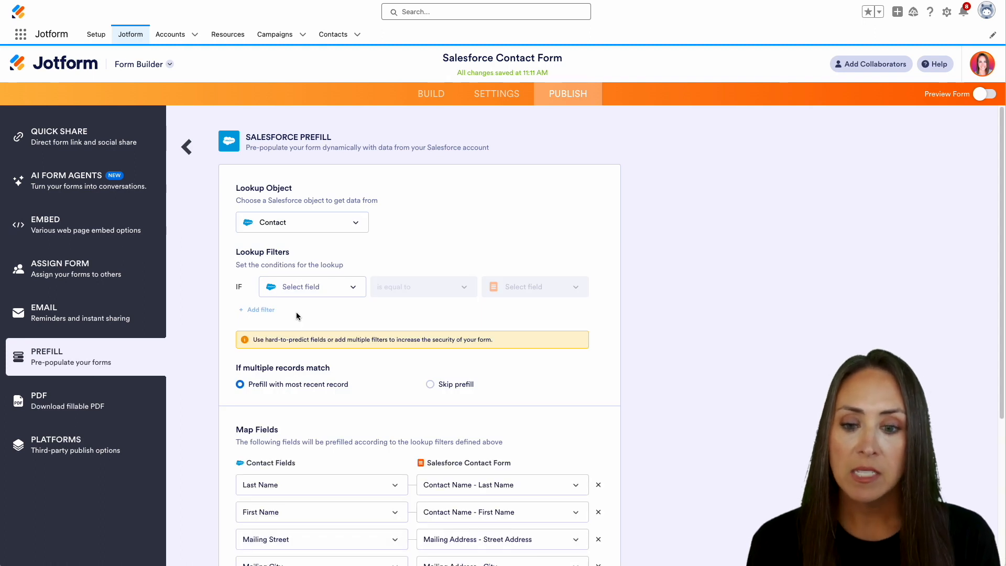
# Step: Set the lookup filter to Contact Email is equal to the form's Email field
pyautogui.click(324, 295)
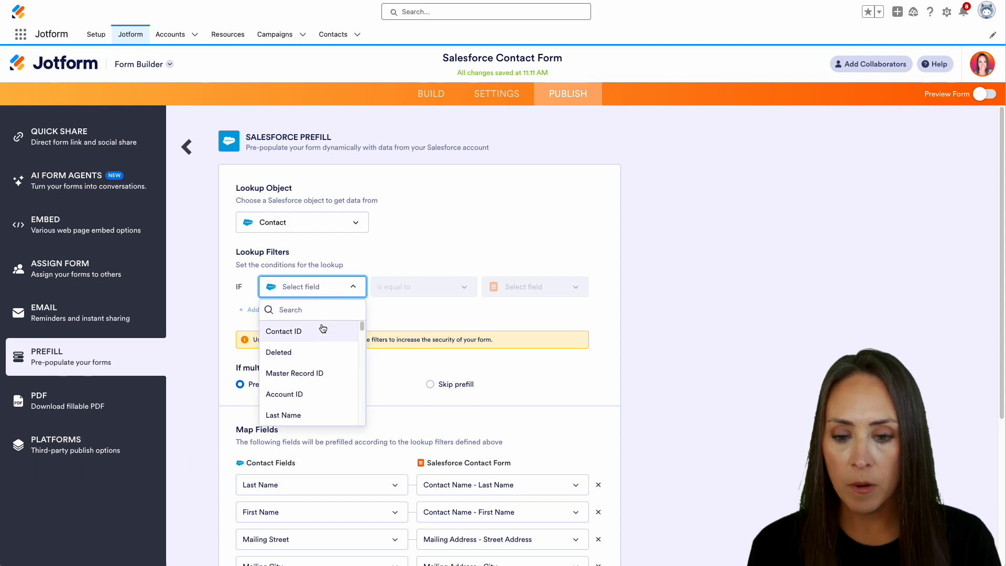
pyautogui.write('email')
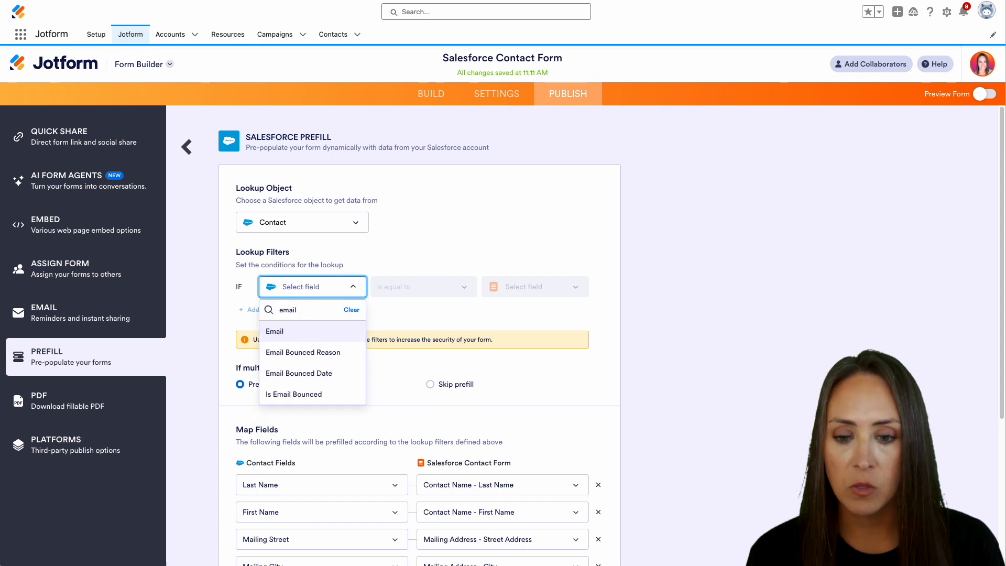
pyautogui.click(309, 334)
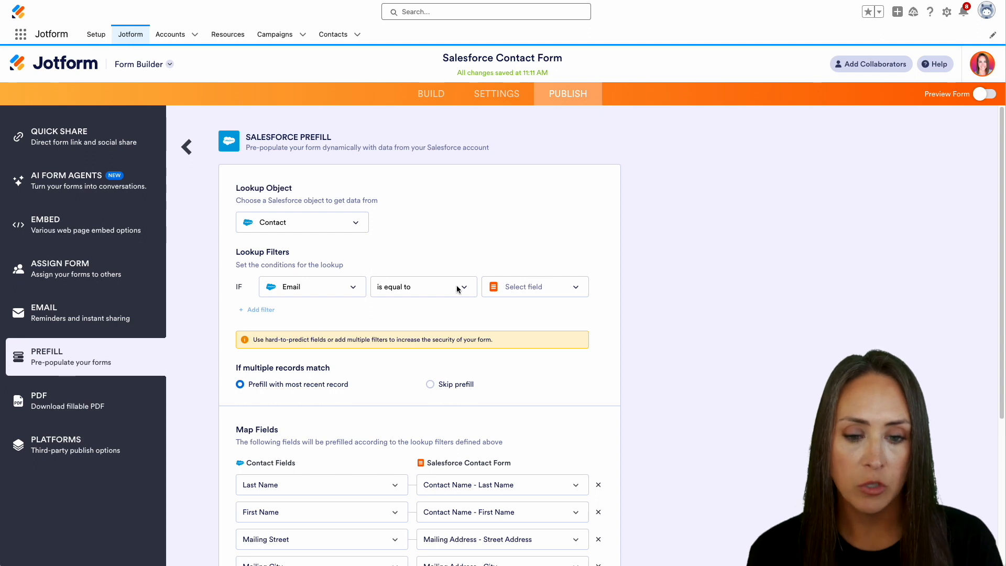
pyautogui.click(530, 287)
pyautogui.write('email')
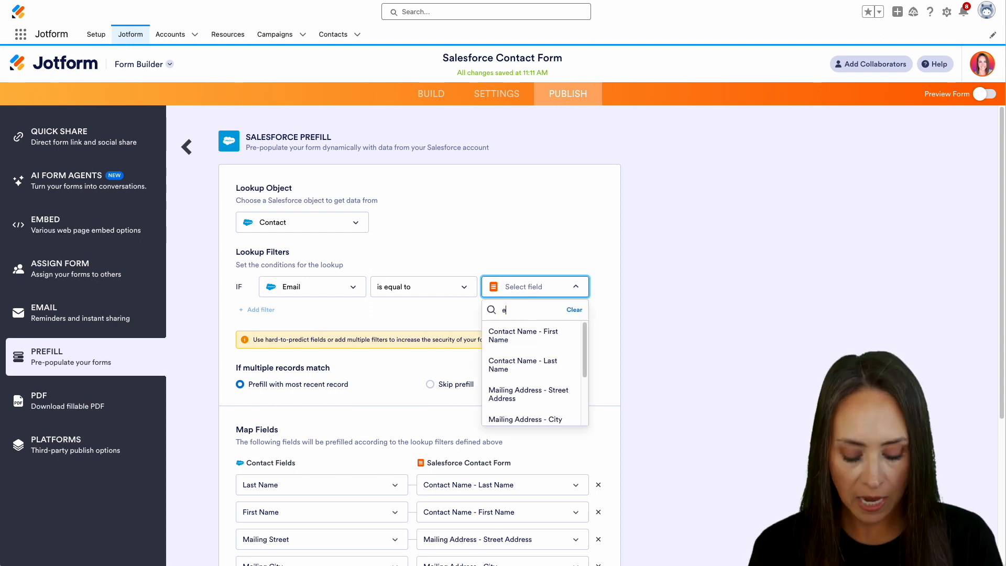
pyautogui.click(515, 333)
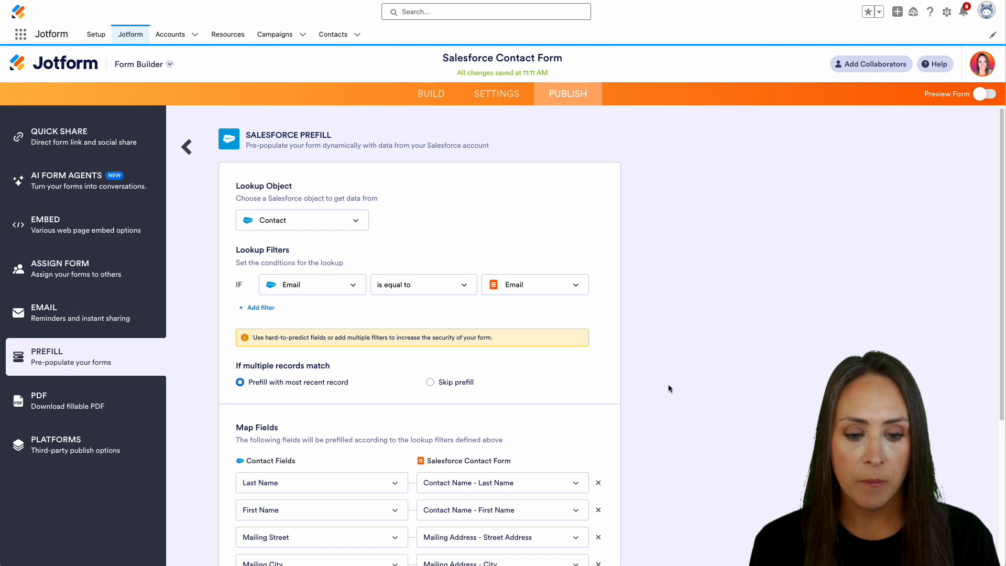
# Step: Review the mapped Contact fields, save the prefill with one lookup filter, and open Prefill Source 1's options
pyautogui.scroll(-3, 668, 385)
pyautogui.scroll(-1, 412, 297)
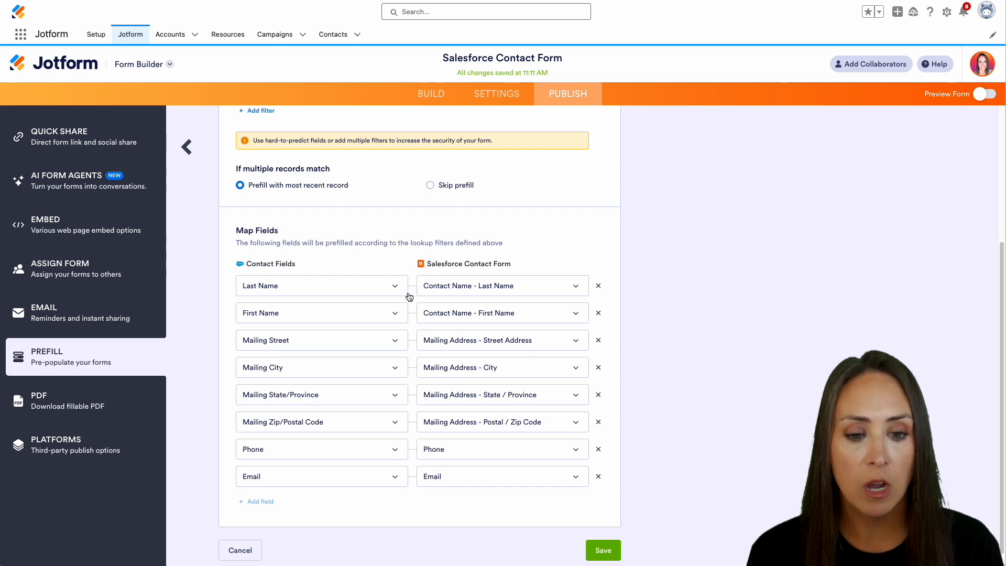
pyautogui.scroll(-1, 407, 292)
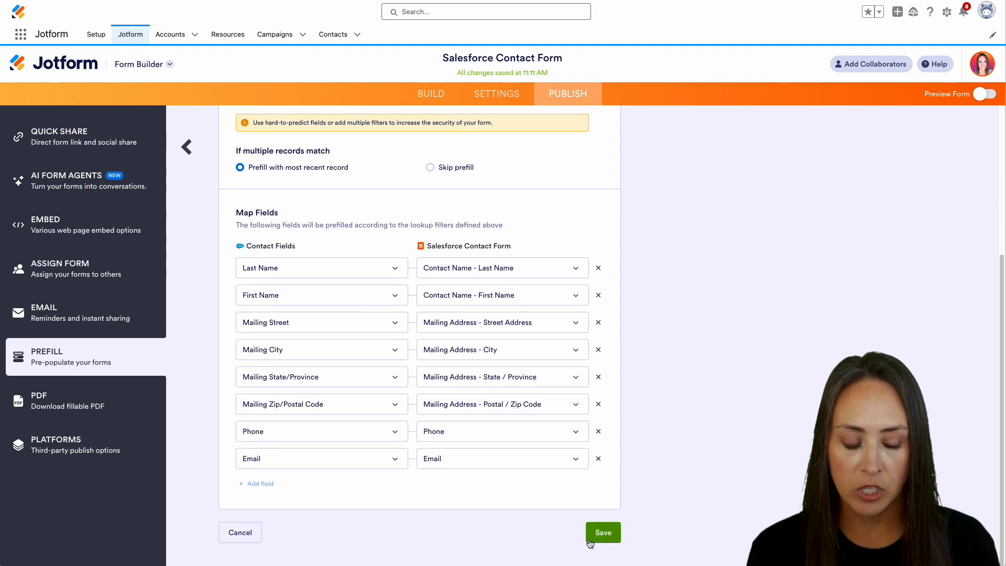
pyautogui.click(606, 533)
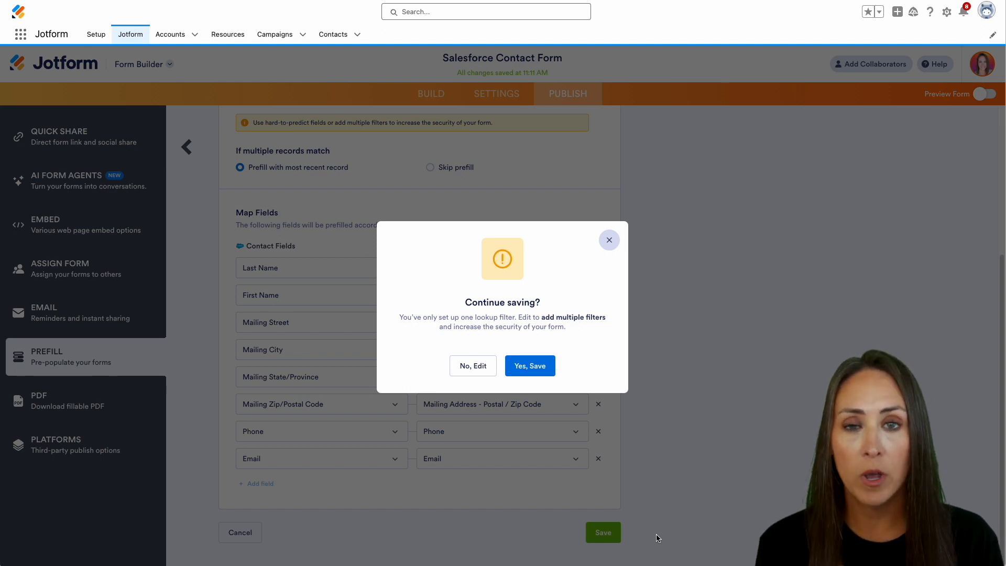
pyautogui.click(531, 367)
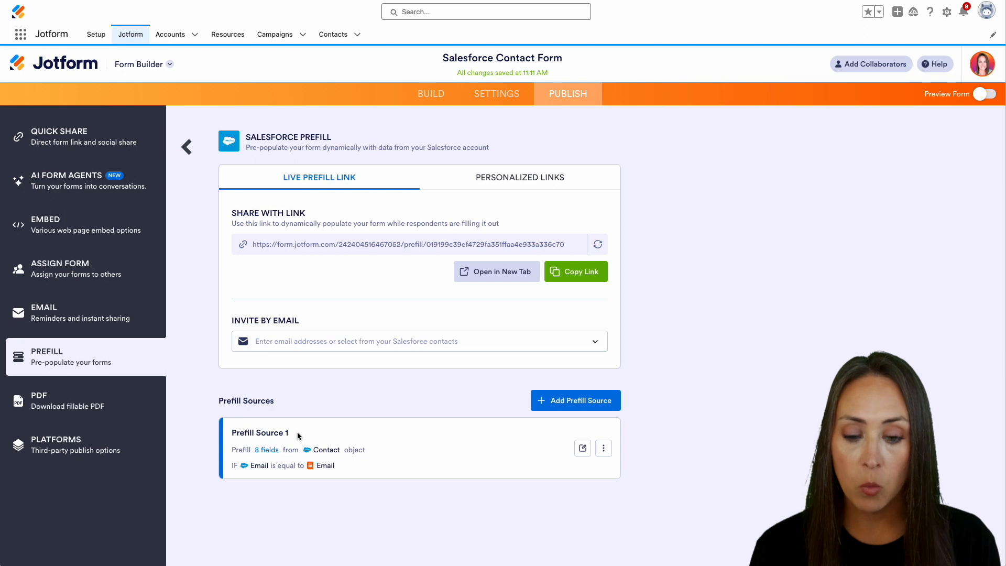
pyautogui.click(604, 448)
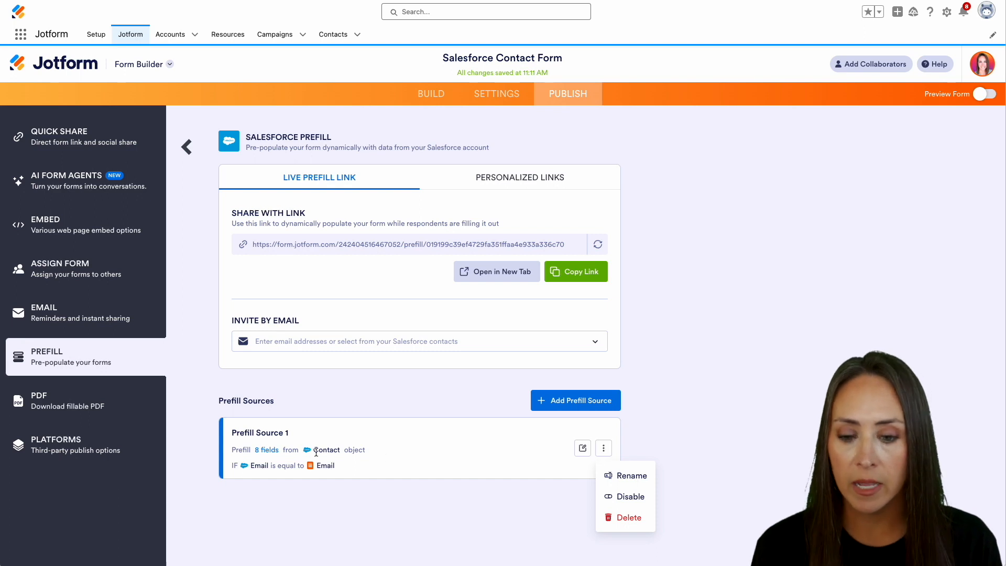
pyautogui.click(233, 443)
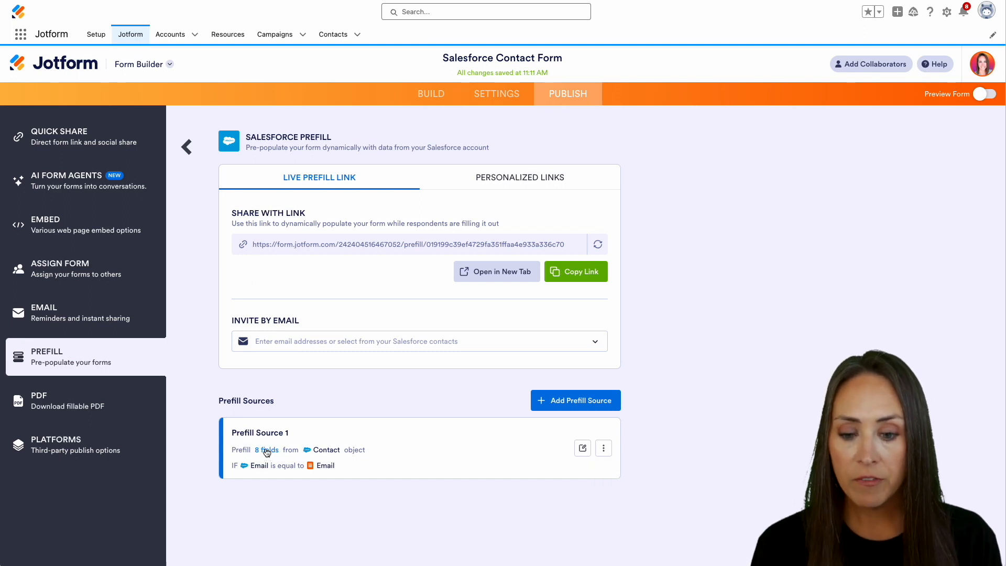
pyautogui.moveTo(267, 452)
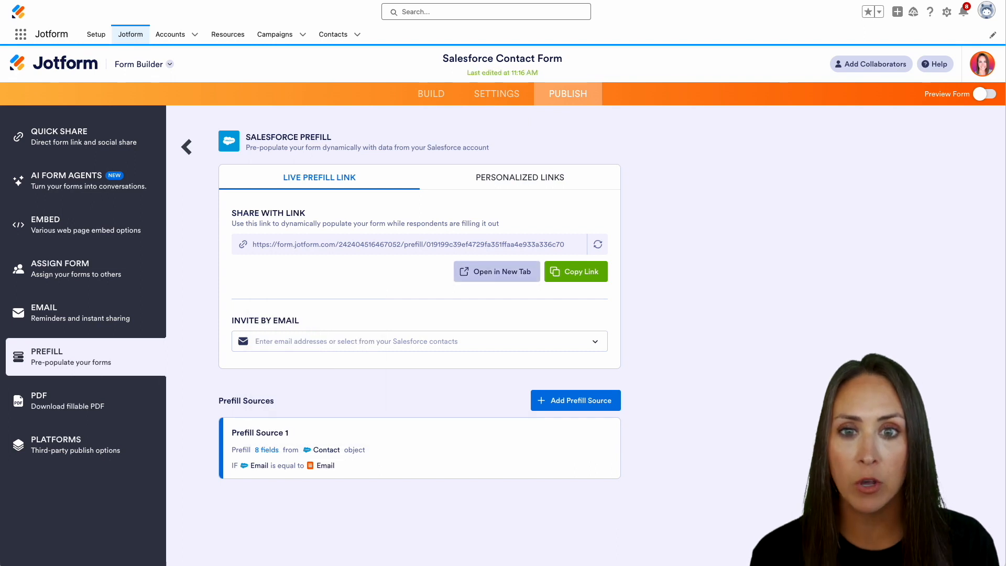
pyautogui.click(334, 34)
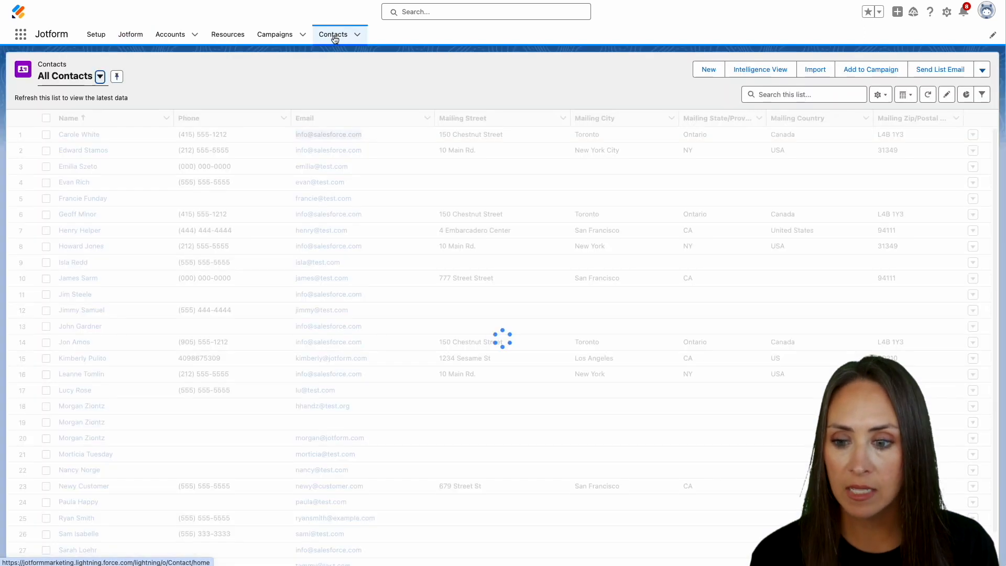
# Step: Give a Salesforce contact a new phone number and NewPicklist Option 1, save, and return to Jotform
pyautogui.click(75, 278)
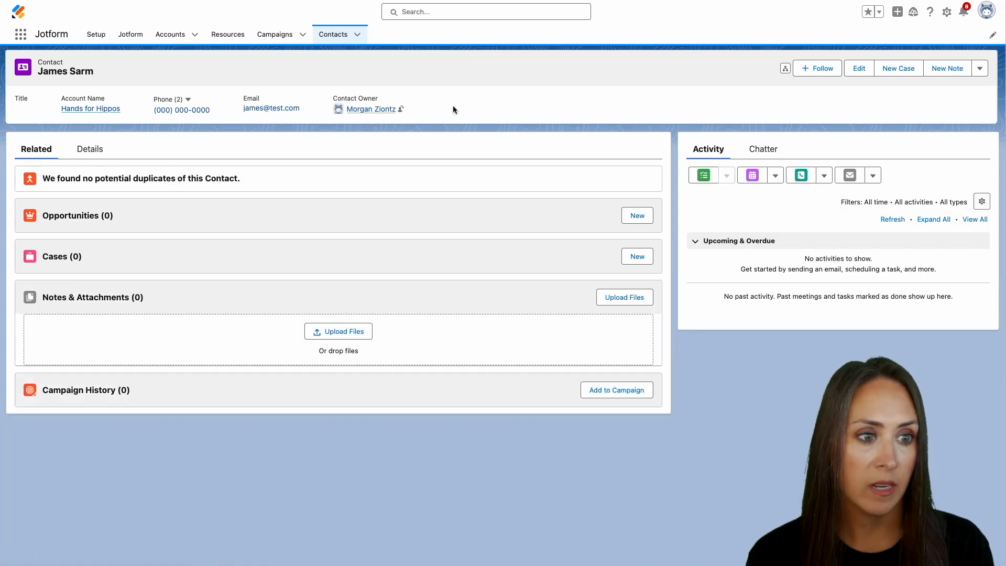
pyautogui.click(856, 68)
pyautogui.tripleClick(574, 102)
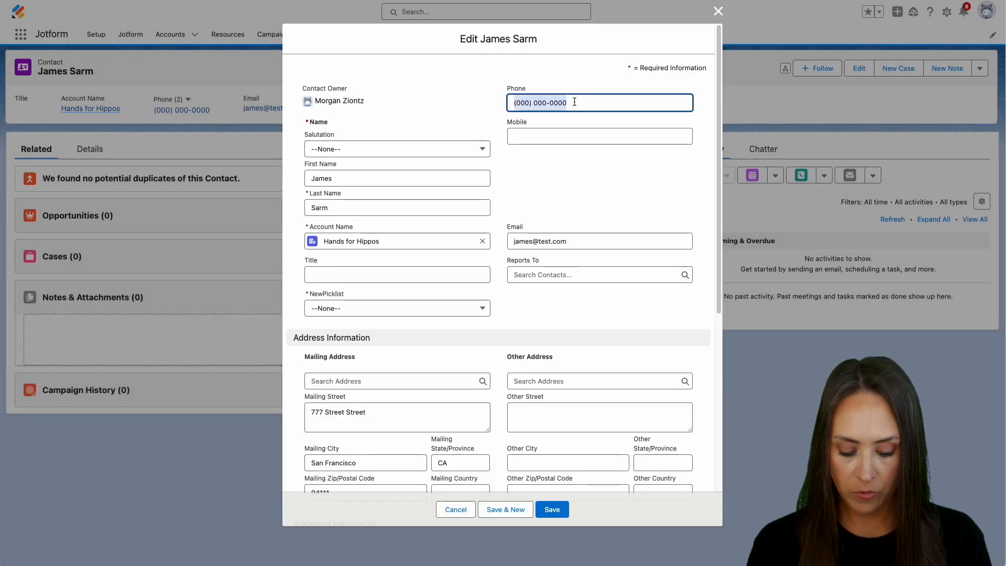
pyautogui.click(457, 313)
pyautogui.click(409, 345)
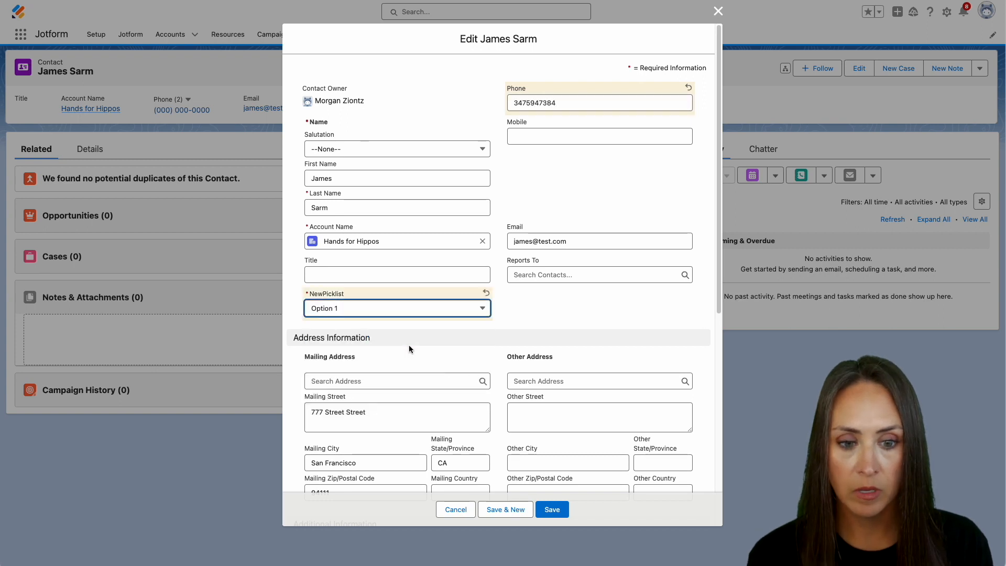
pyautogui.click(550, 510)
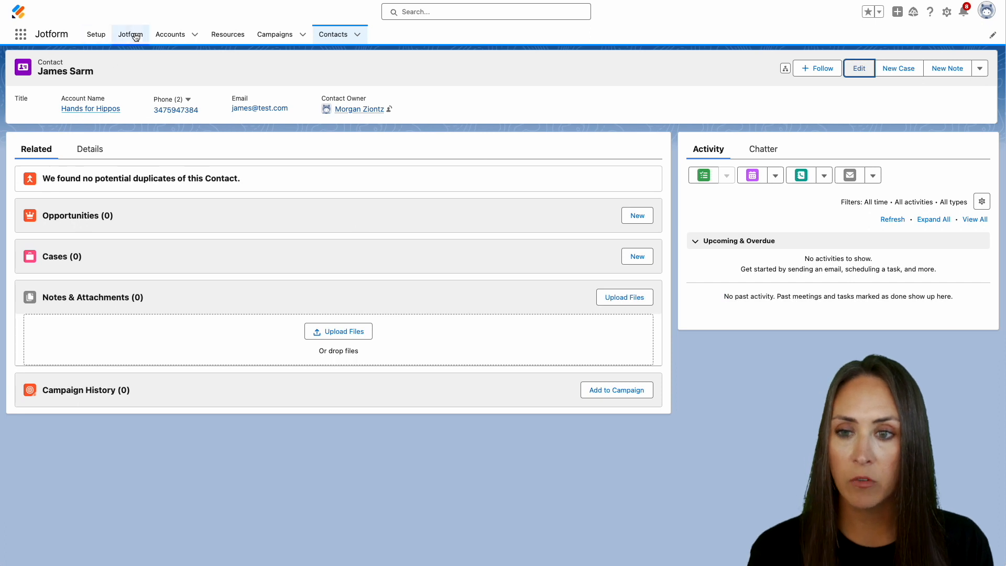
pyautogui.click(131, 34)
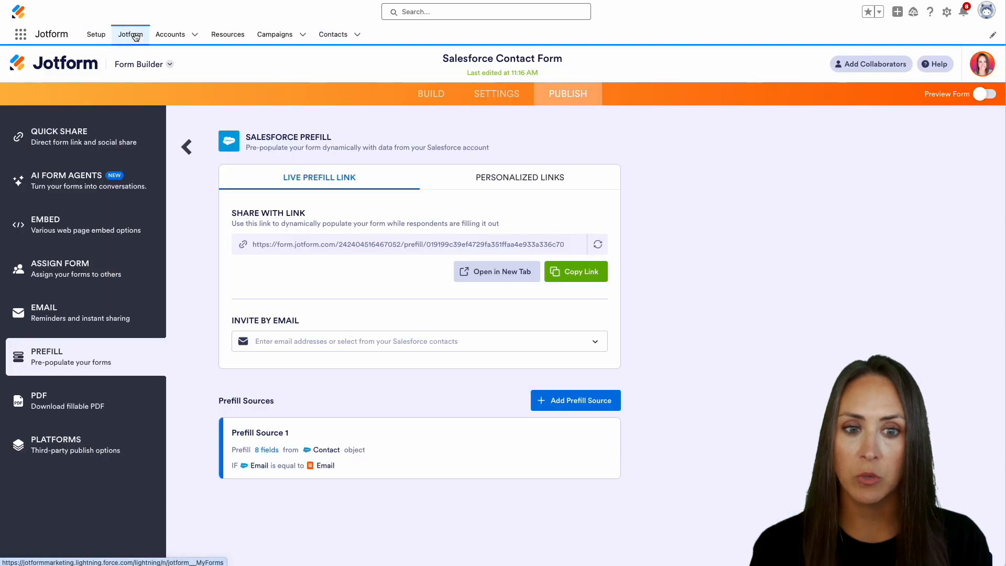
# Step: Test the live prefill form by entering a test contact's email address, then return to the builder
pyautogui.click(498, 269)
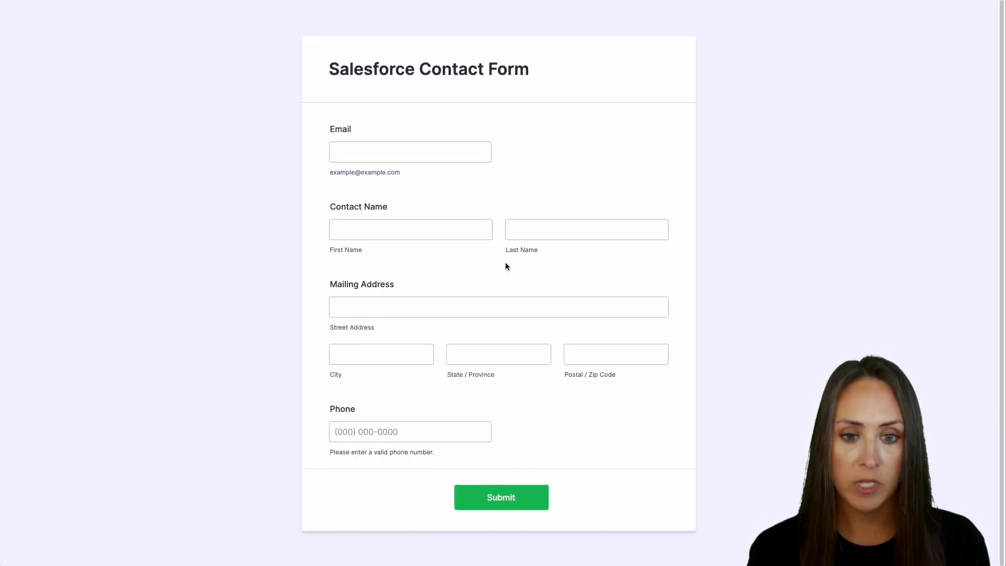
pyautogui.click(383, 148)
pyautogui.write('james@test.com')
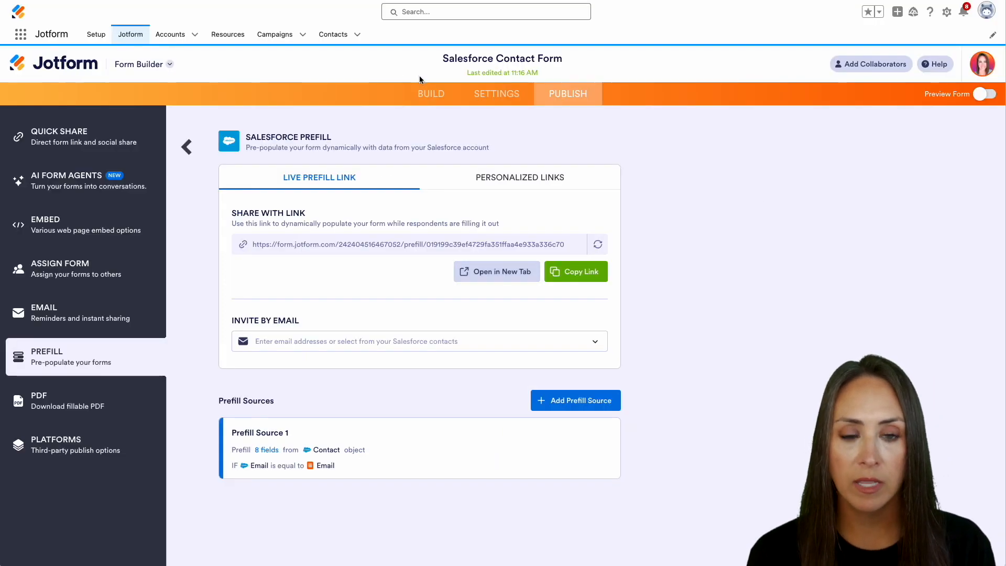
pyautogui.click(427, 96)
# Step: Add a Short Text field labelled 'Company Name' below Phone
pyautogui.scroll(-5, 515, 240)
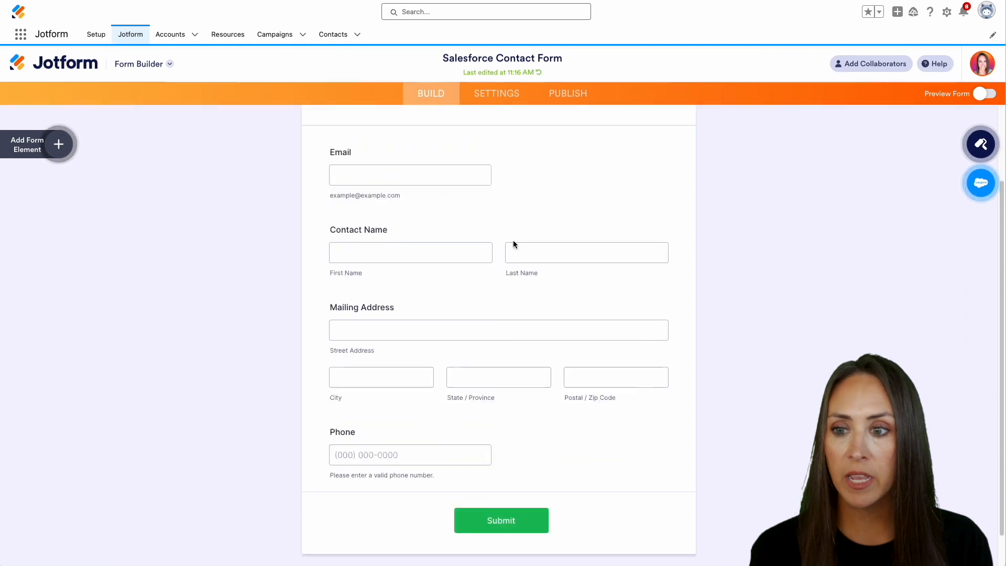
pyautogui.click(51, 111)
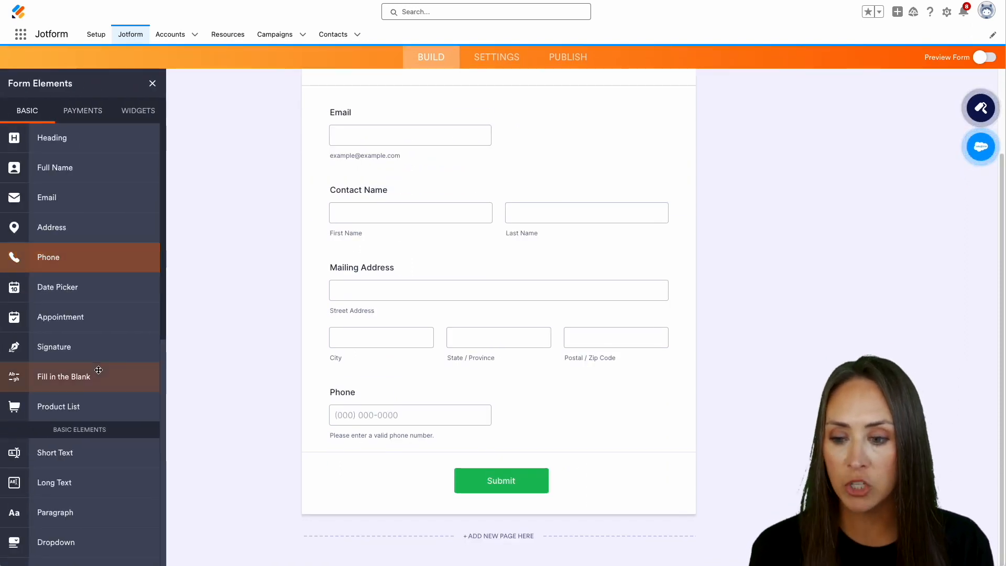
pyautogui.moveTo(138, 453); pyautogui.dragTo(519, 440)
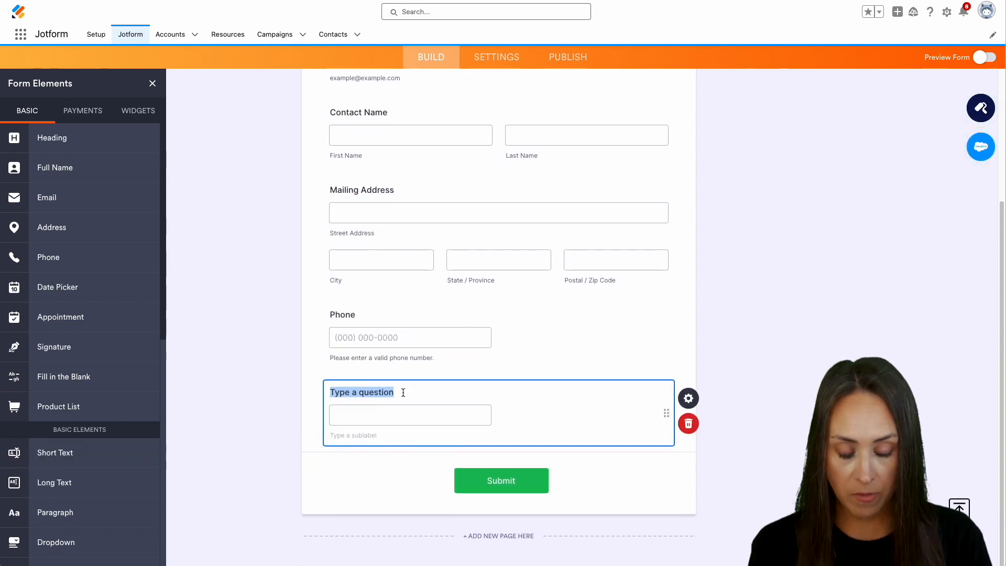
pyautogui.write('Company Name')
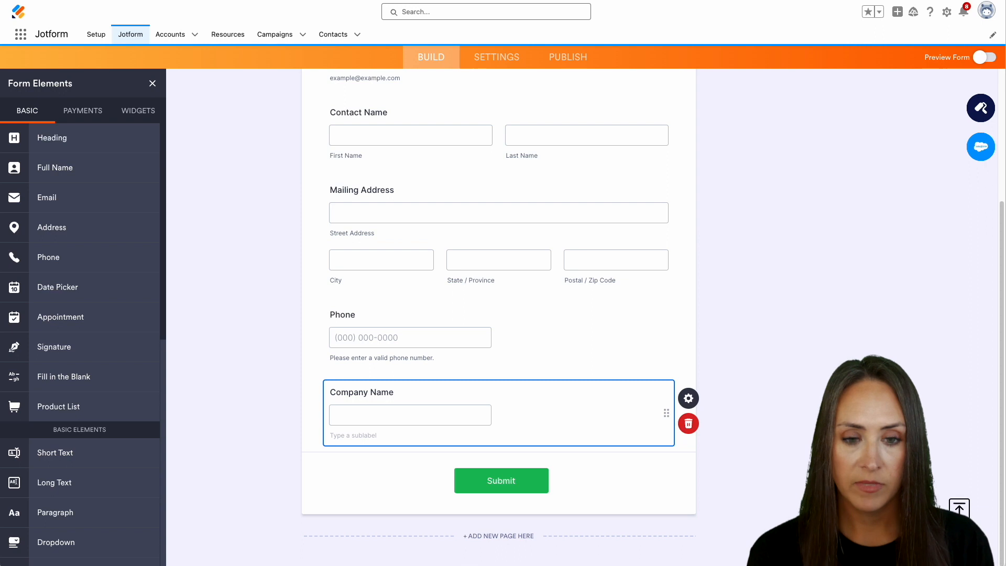
pyautogui.click(564, 57)
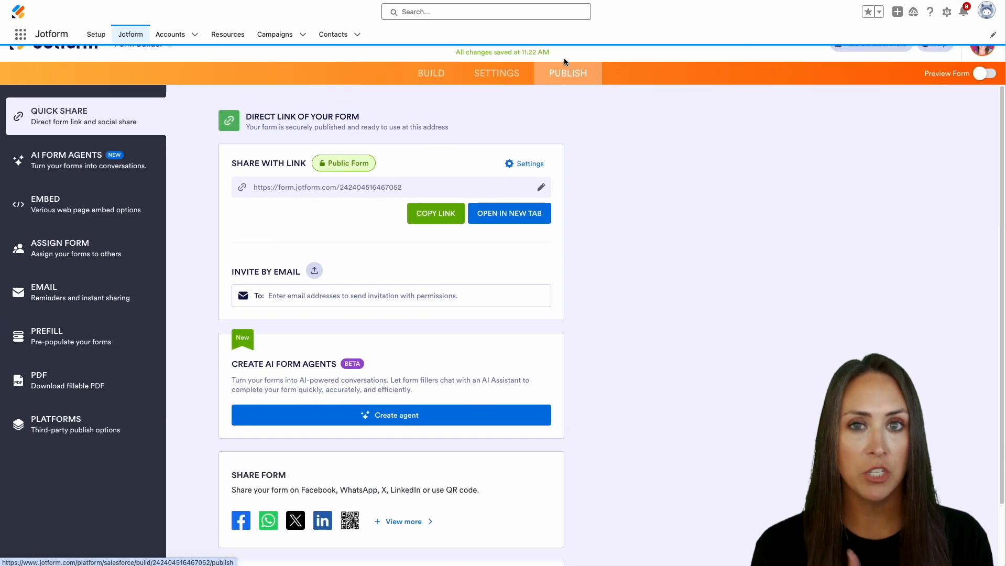
# Step: Add a second Salesforce prefill source on Account, filtering Account ID equal to Company Name
pyautogui.click(90, 363)
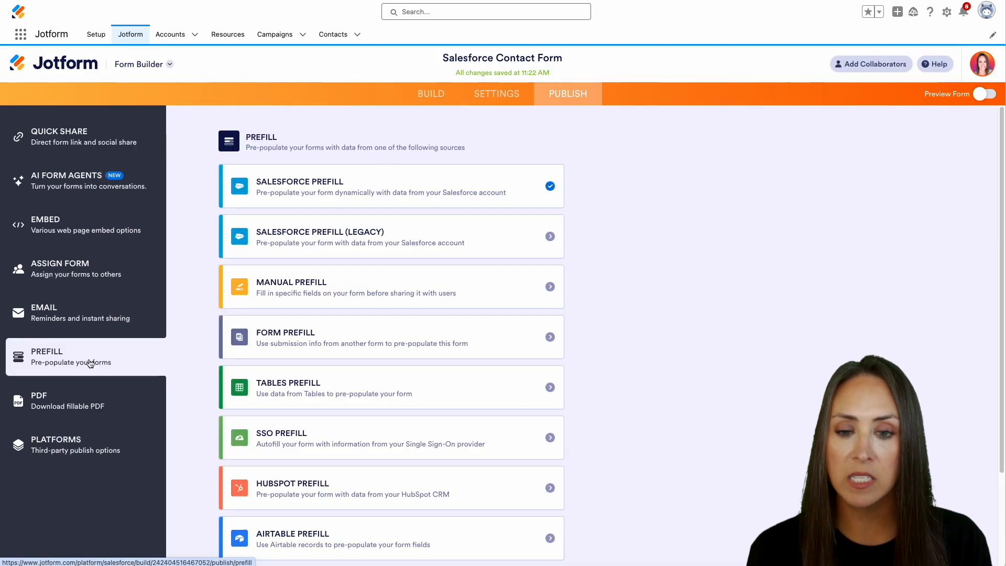
pyautogui.click(410, 175)
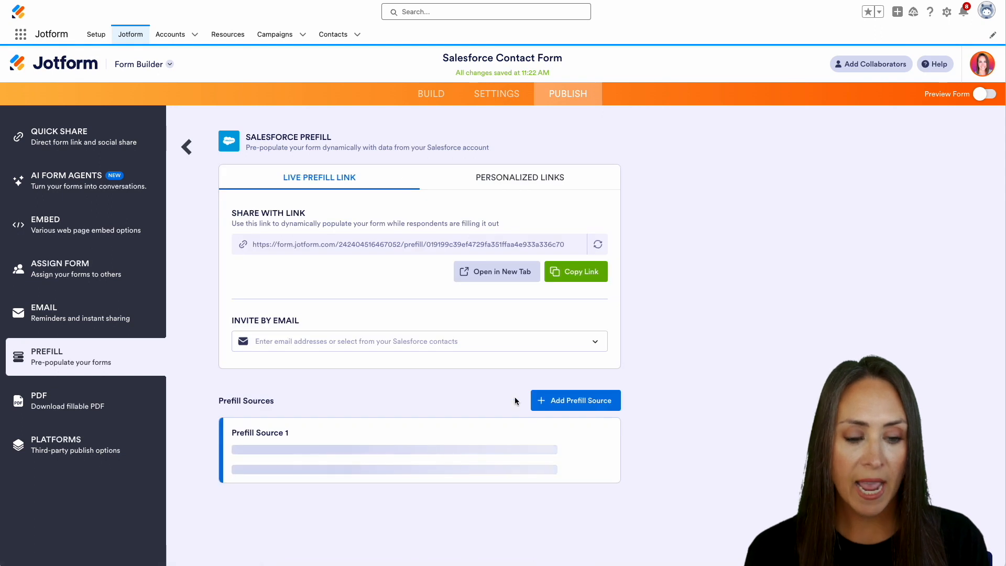
pyautogui.click(585, 402)
pyautogui.click(292, 223)
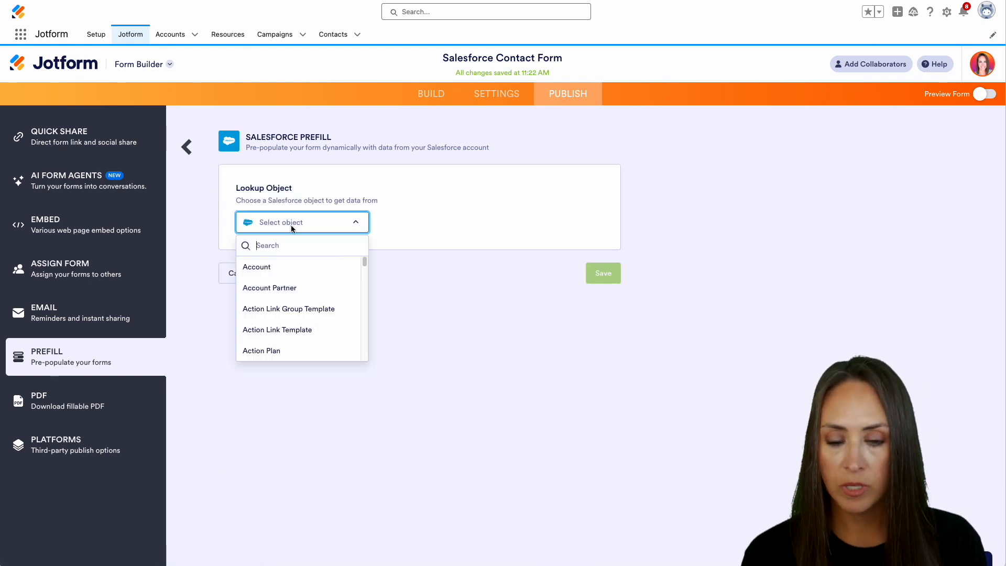
pyautogui.click(281, 266)
pyautogui.click(297, 290)
pyautogui.click(286, 330)
pyautogui.click(512, 293)
pyautogui.scroll(-5, 558, 378)
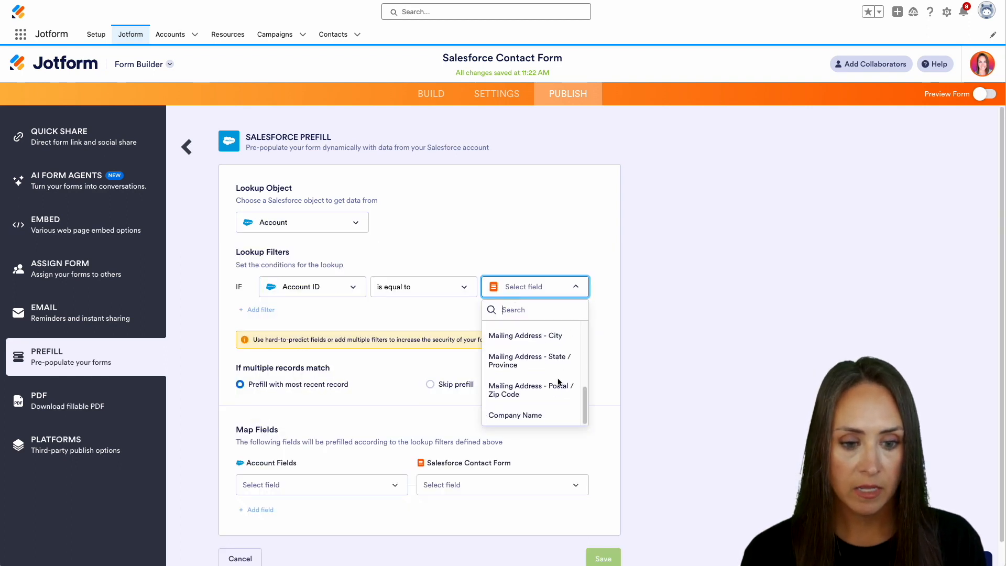
pyautogui.click(534, 414)
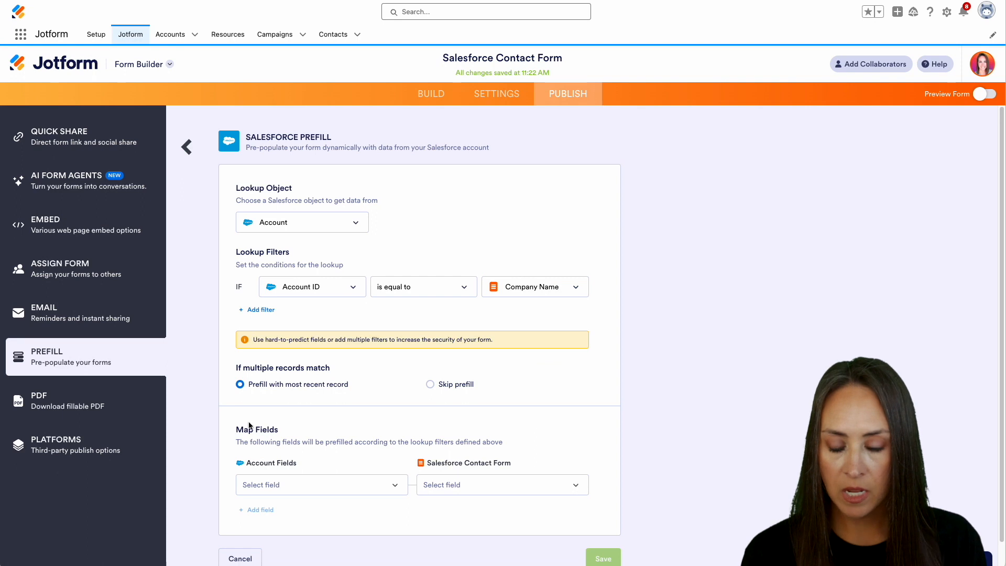
# Step: Map Account Name to the Company Name field and save the prefill source
pyautogui.scroll(-1, 328, 394)
pyautogui.click(259, 459)
pyautogui.scroll(-1, 325, 420)
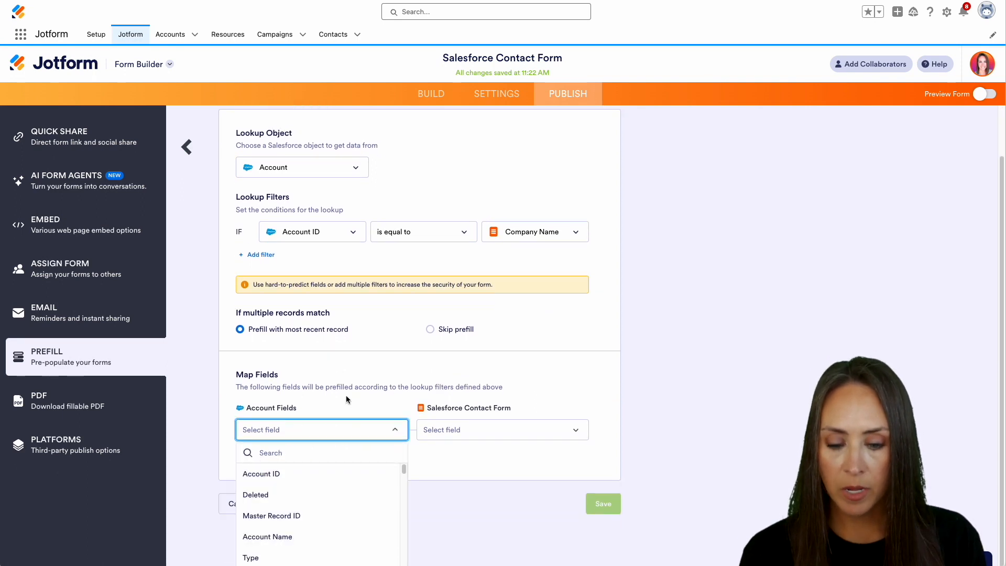
pyautogui.click(283, 536)
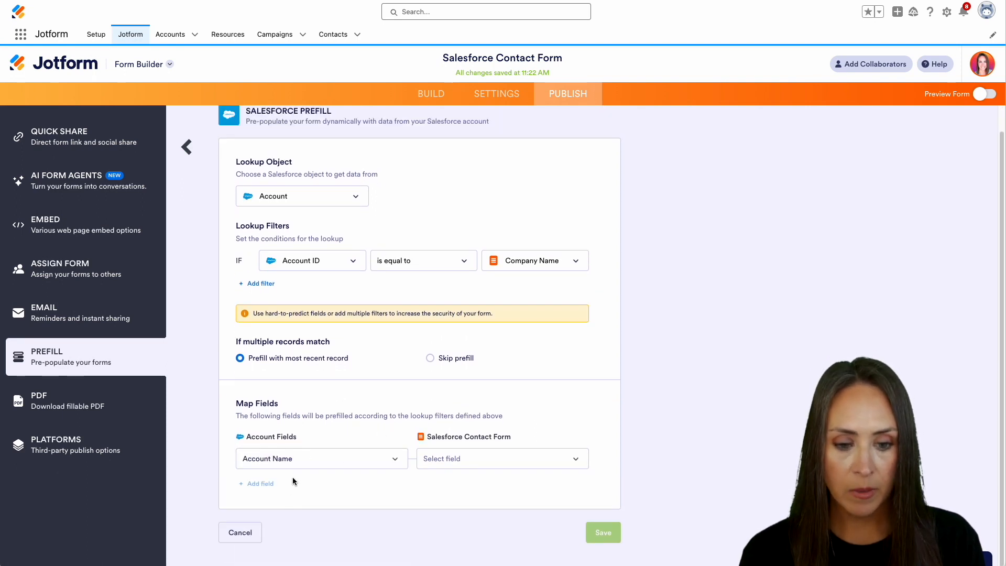
pyautogui.click(473, 467)
pyautogui.scroll(-3, 545, 498)
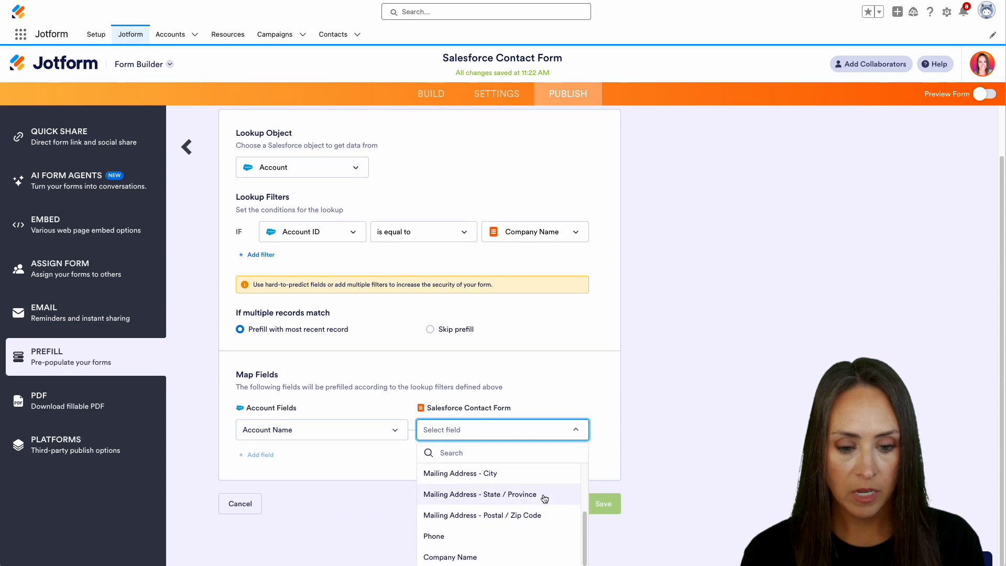
pyautogui.click(503, 555)
pyautogui.click(612, 535)
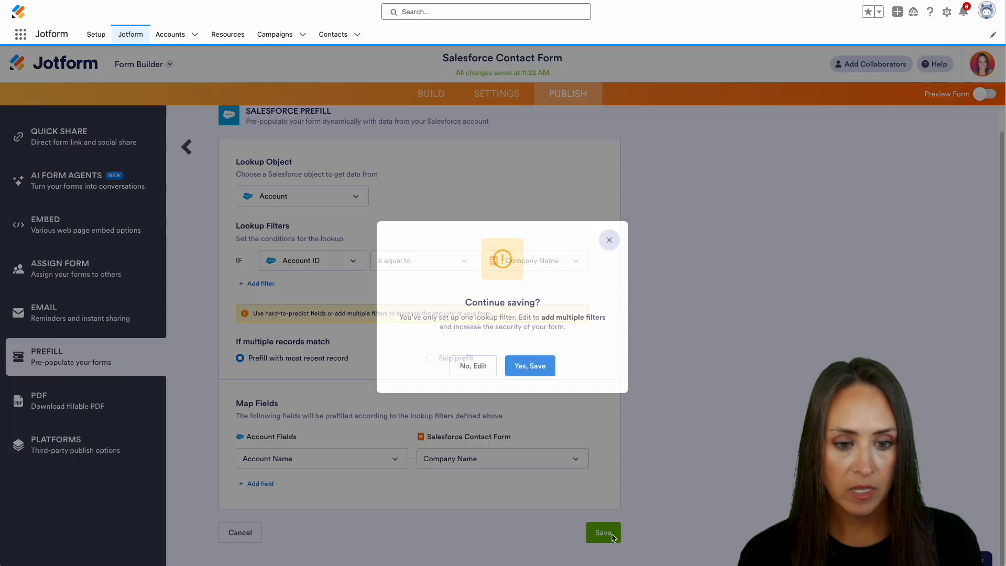
pyautogui.click(538, 373)
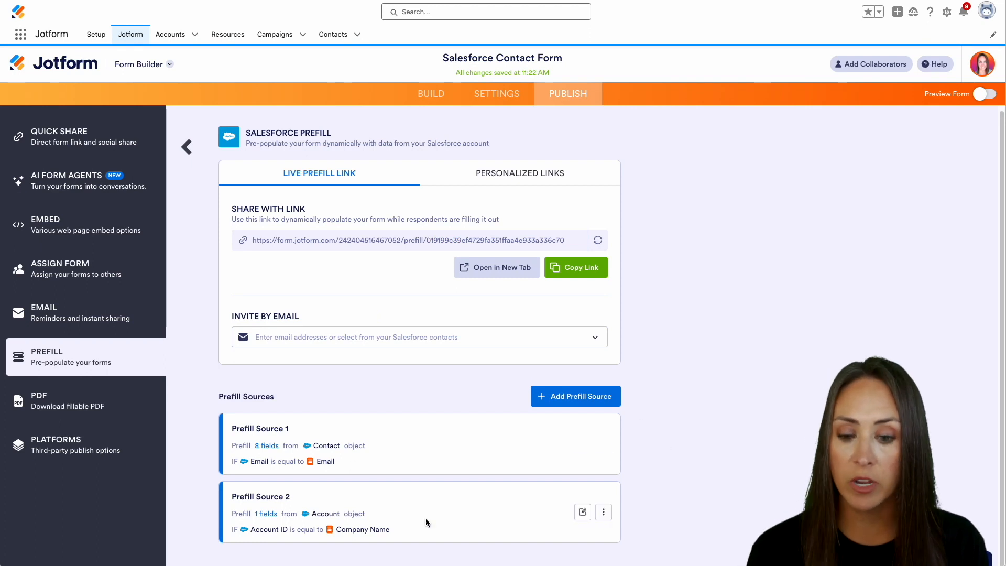
pyautogui.click(268, 515)
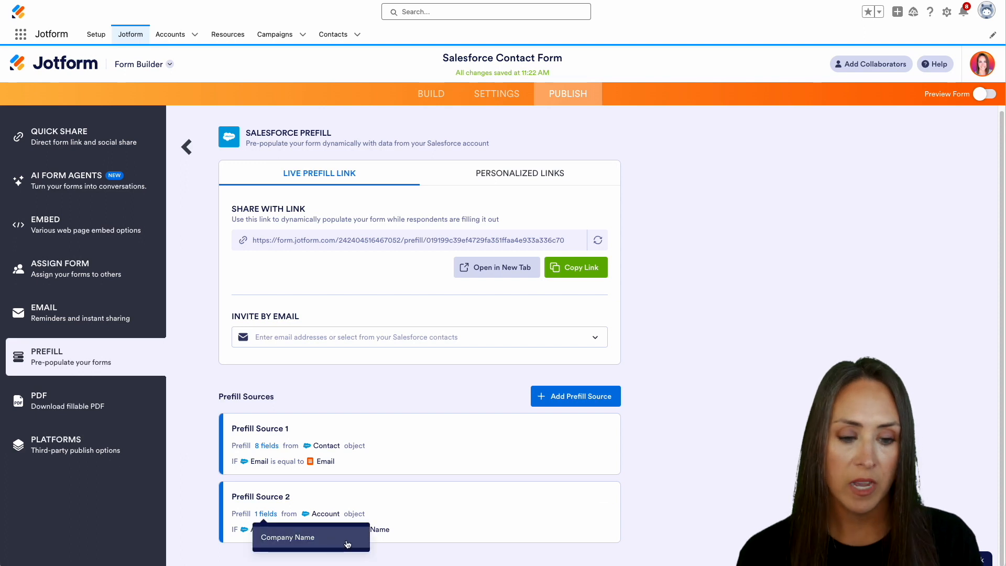
pyautogui.click(511, 267)
pyautogui.click(398, 154)
pyautogui.write('james@test.com')
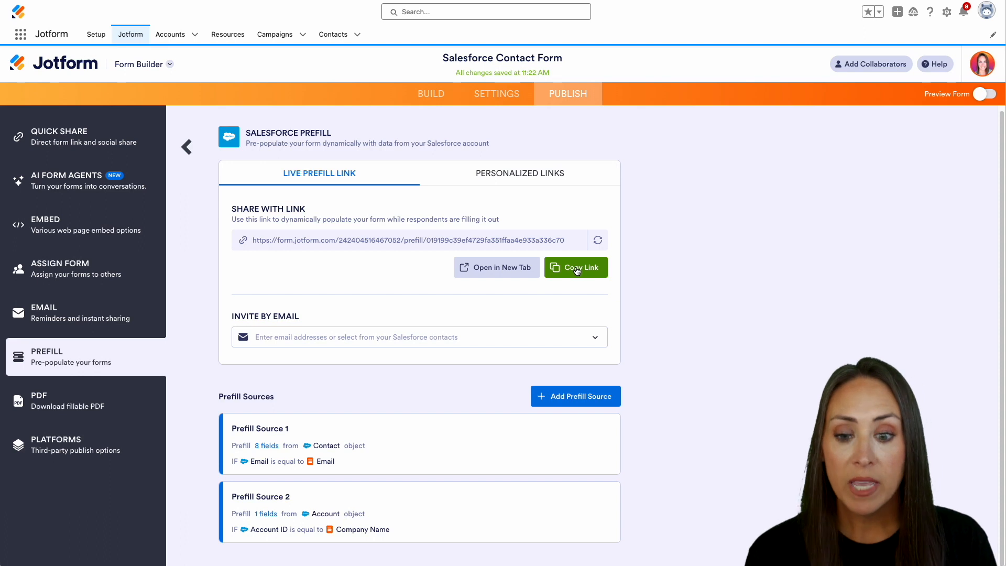
# Step: Invite three Salesforce contacts by email to the prefilled form
pyautogui.click(265, 336)
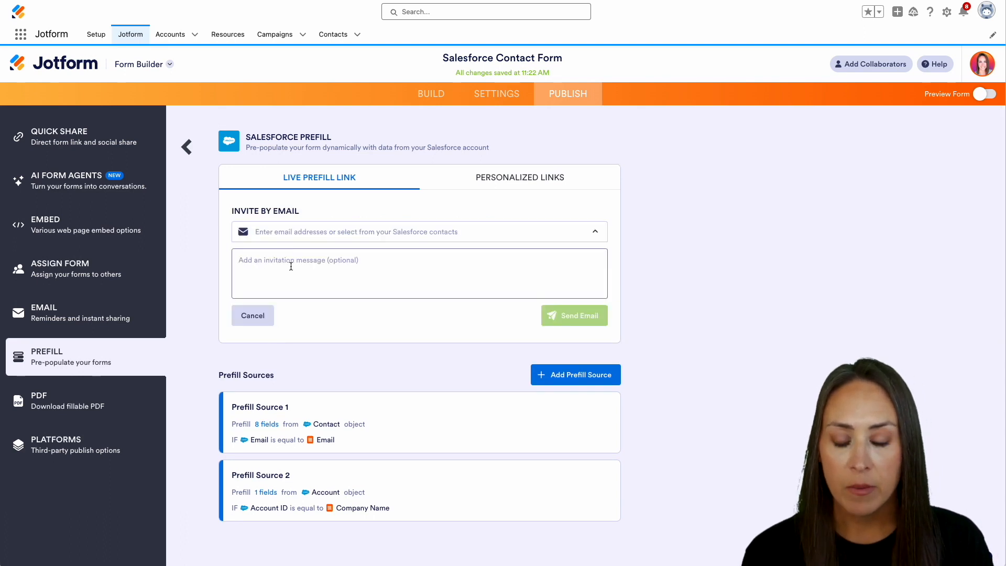
pyautogui.click(292, 232)
pyautogui.scroll(-3, 375, 313)
pyautogui.click(242, 255)
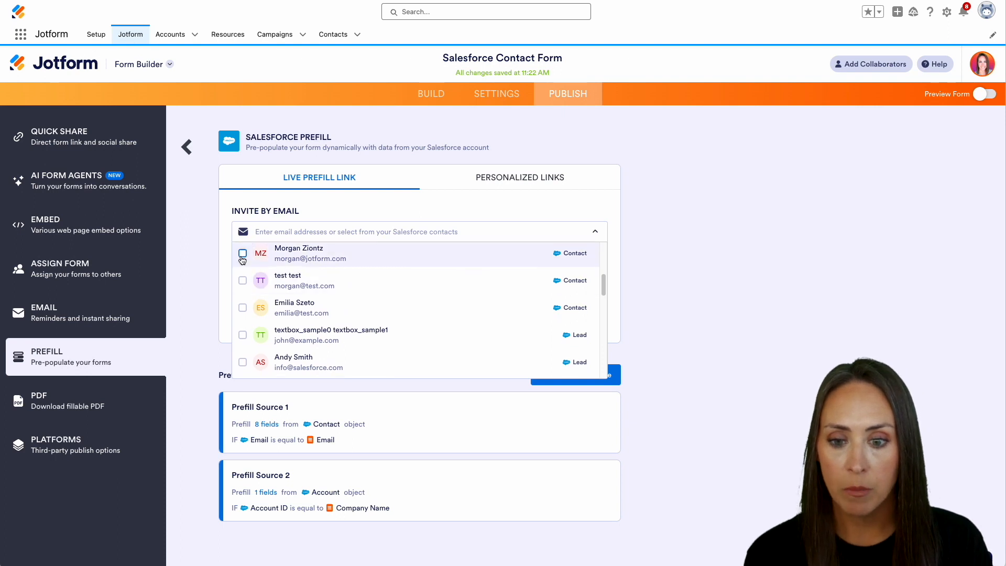
pyautogui.click(243, 281)
pyautogui.click(242, 309)
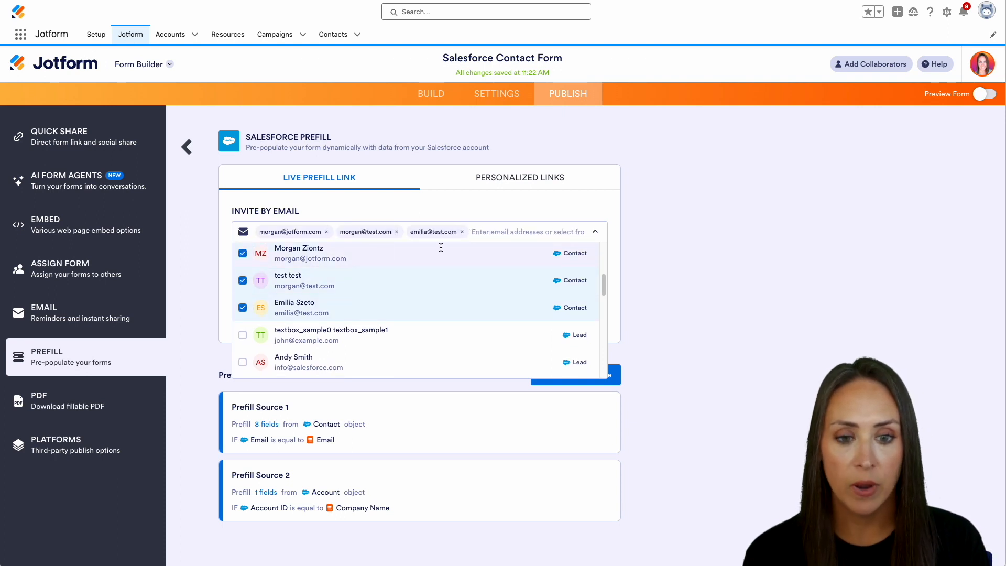
pyautogui.click(468, 232)
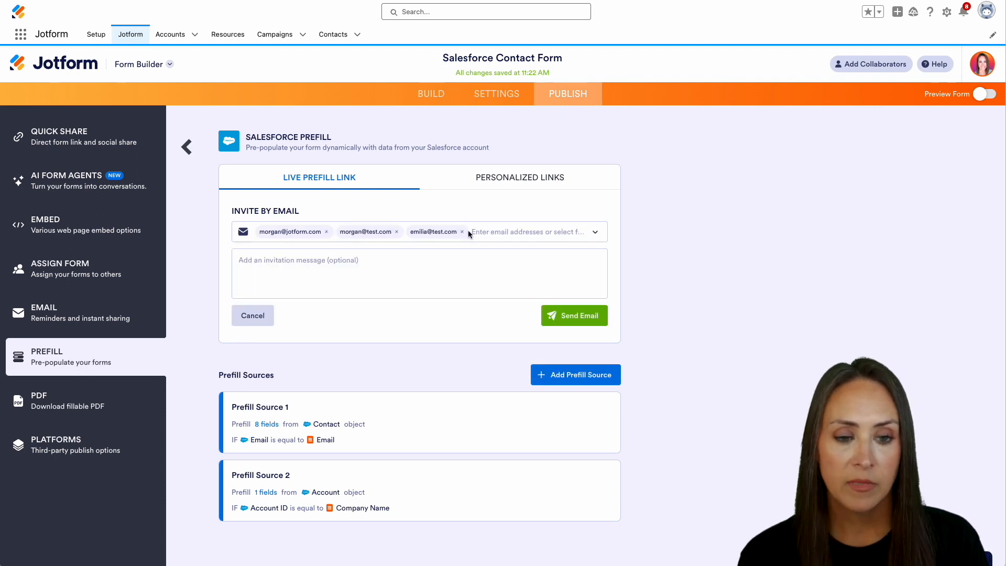
pyautogui.click(559, 179)
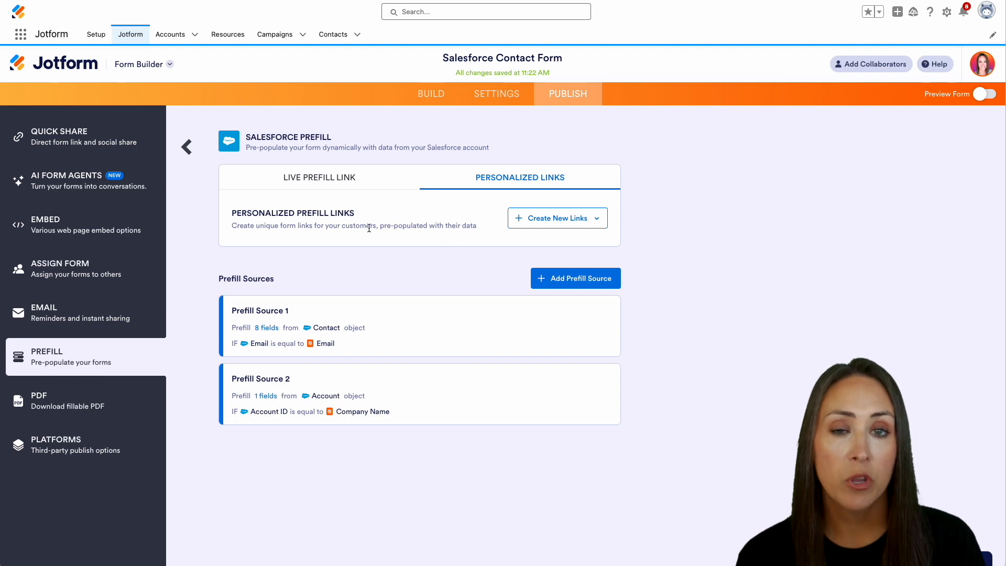
# Step: Create personalized links from Prefill Source 1 for the chosen Salesforce contact records
pyautogui.click(580, 223)
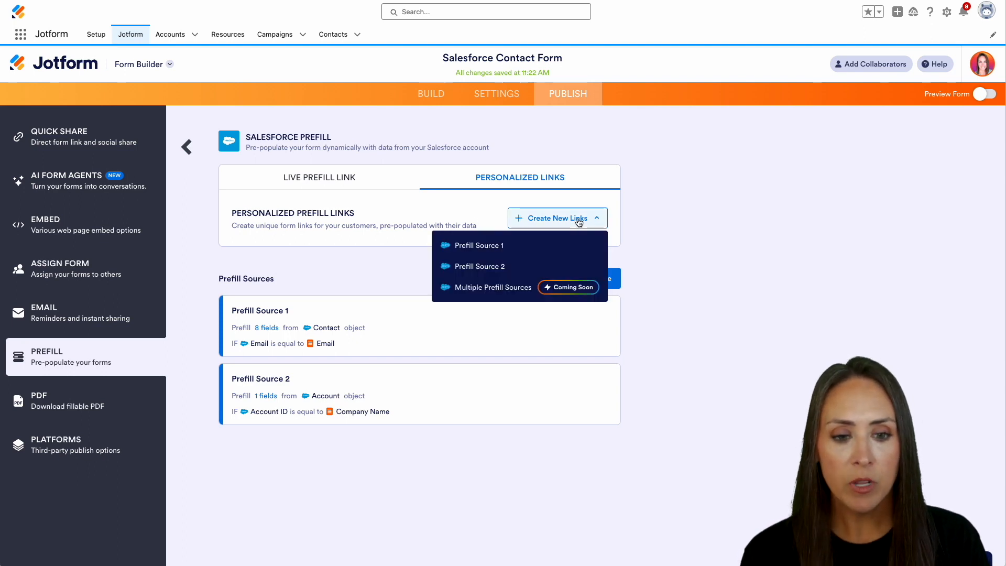
pyautogui.click(477, 247)
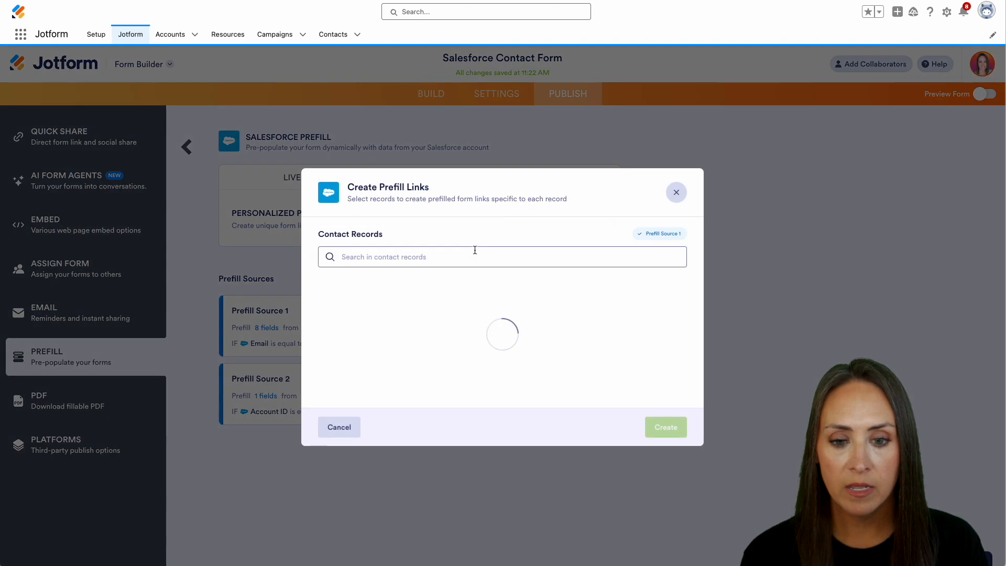
pyautogui.scroll(-2, 431, 315)
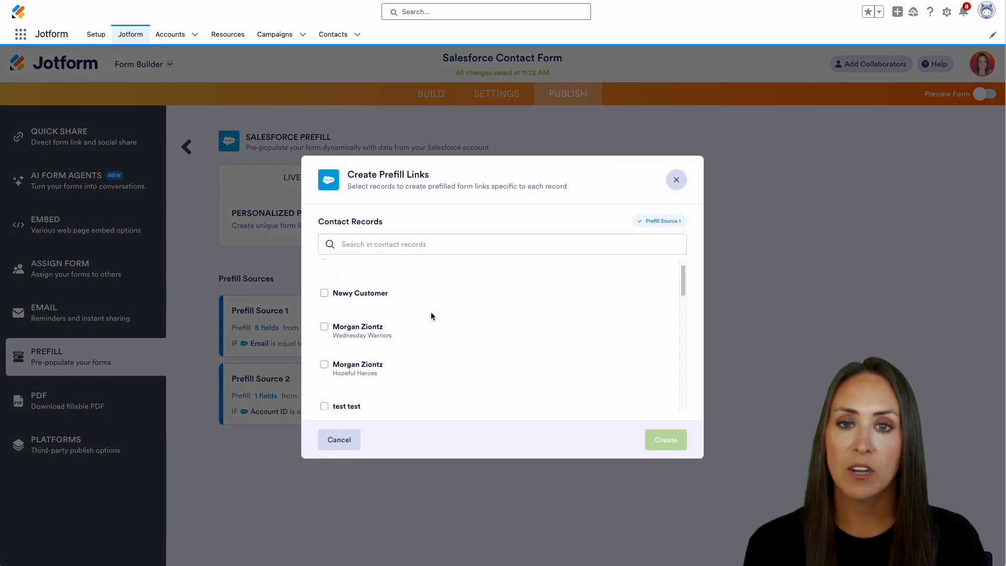
pyautogui.scroll(2, 363, 279)
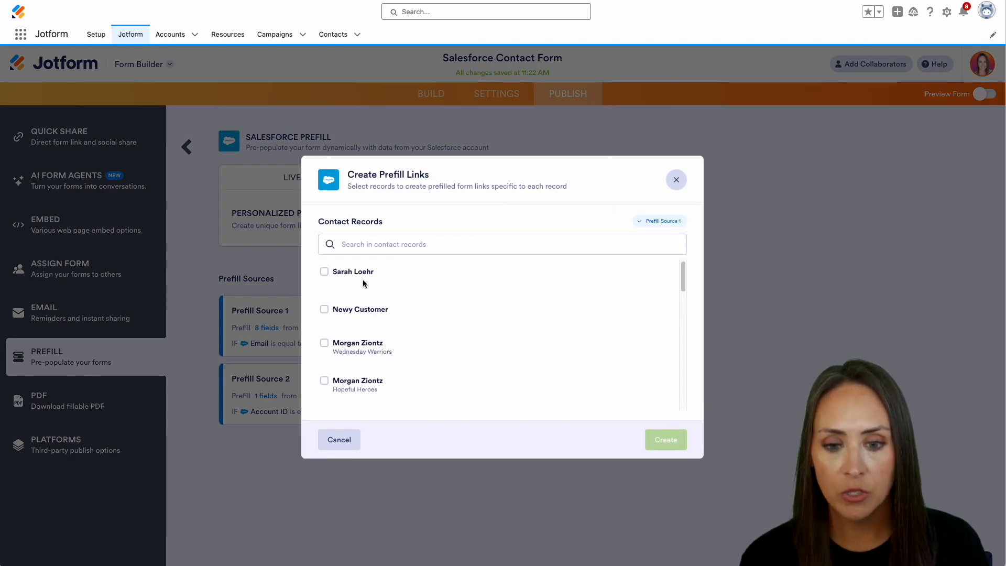
pyautogui.click(325, 277)
pyautogui.click(325, 316)
pyautogui.click(324, 349)
pyautogui.click(324, 387)
pyautogui.click(666, 440)
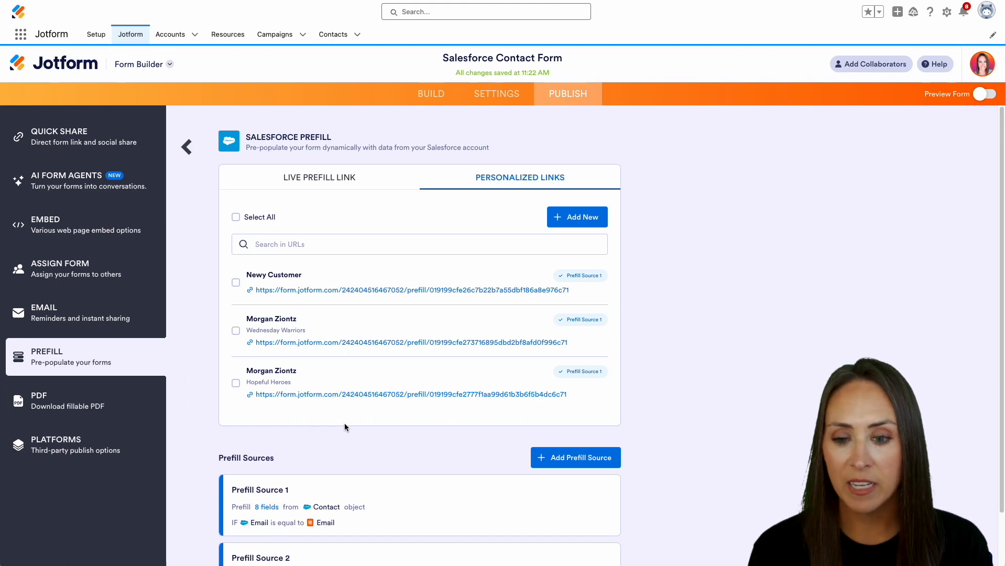
# Step: Select the three generated personalized link rows
pyautogui.click(236, 383)
pyautogui.click(236, 330)
pyautogui.click(236, 283)
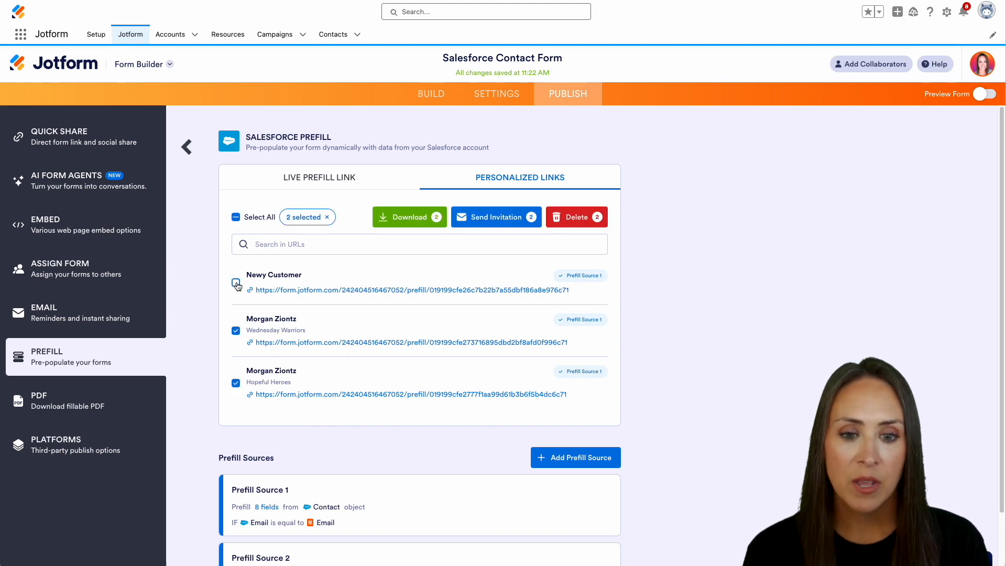